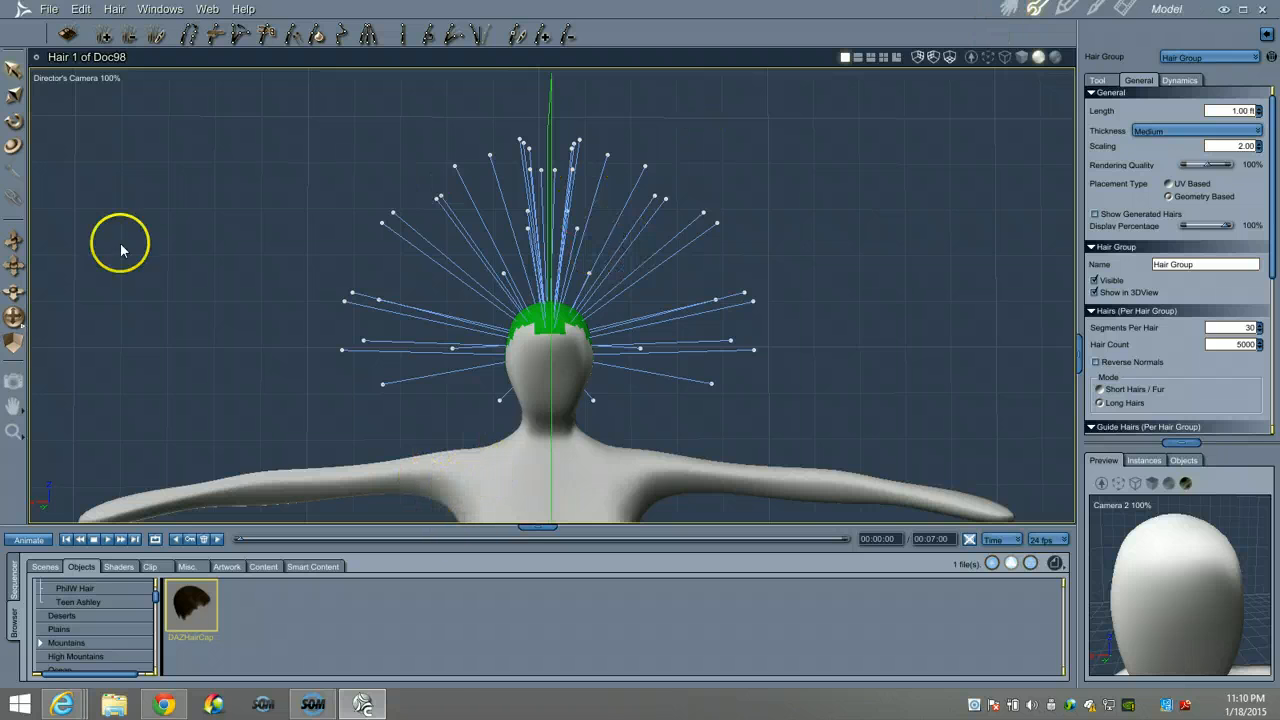
# Step: Brush the upper guide hairs outward and downward on both sides of the head, with symmetry enabled
pyautogui.moveTo(14, 318); pyautogui.dragTo(12, 320)
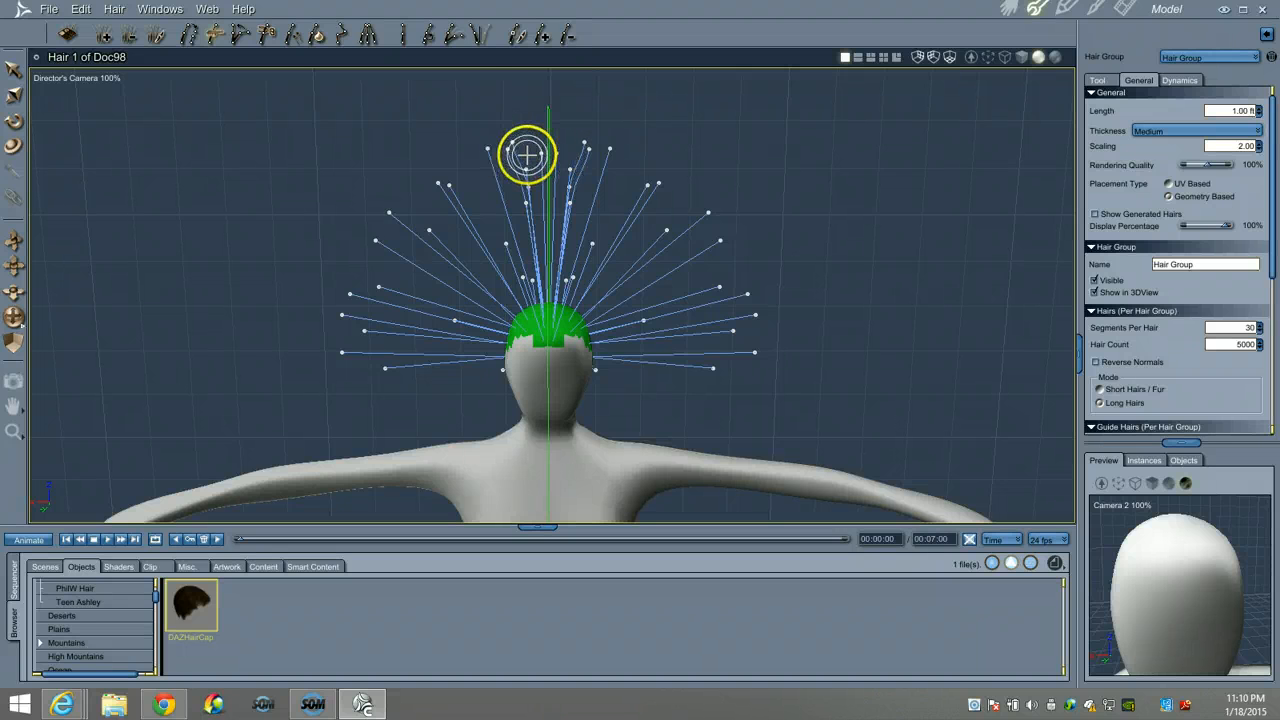
pyautogui.moveTo(527, 154)
pyautogui.mouseDown()
pyautogui.moveTo(489, 168)
pyautogui.moveTo(529, 154)
pyautogui.moveTo(477, 157)
pyautogui.moveTo(520, 154)
pyautogui.moveTo(488, 161)
pyautogui.moveTo(524, 183)
pyautogui.moveTo(431, 194)
pyautogui.moveTo(515, 160)
pyautogui.moveTo(511, 140)
pyautogui.moveTo(551, 200)
pyautogui.mouseUp()
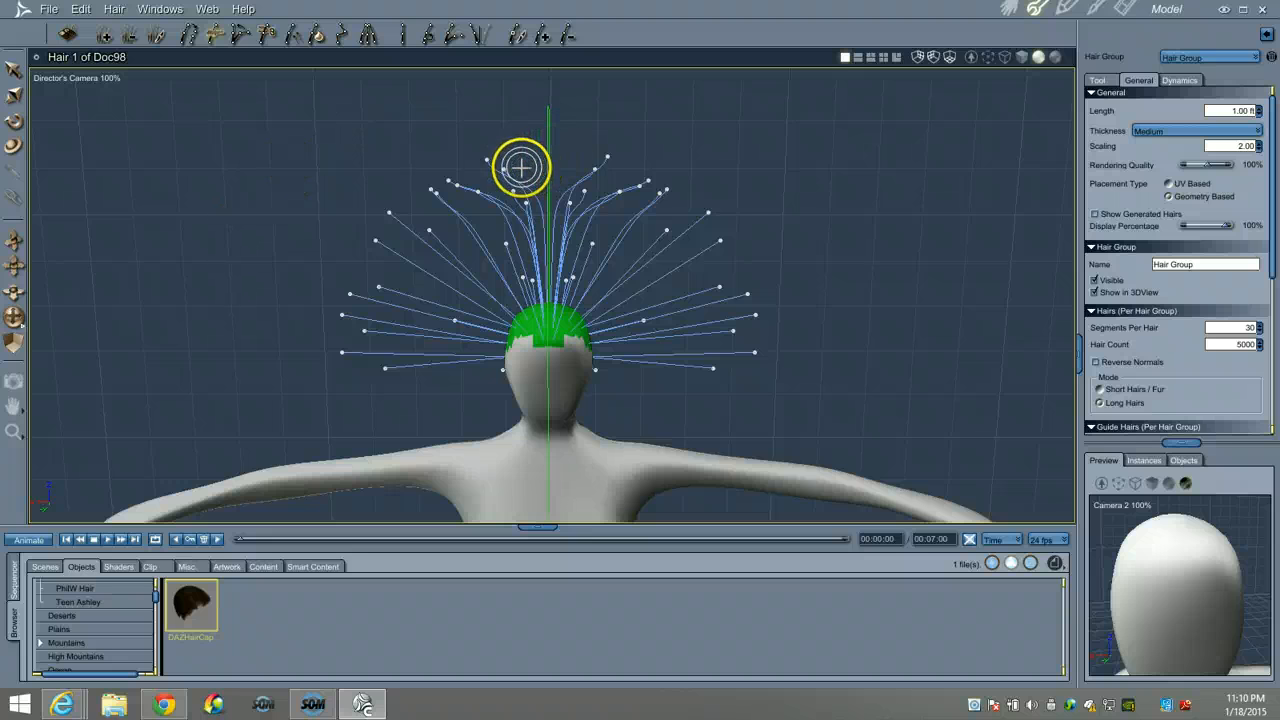
pyautogui.moveTo(503, 167)
pyautogui.mouseDown()
pyautogui.moveTo(551, 203)
pyautogui.moveTo(543, 183)
pyautogui.moveTo(514, 189)
pyautogui.moveTo(521, 201)
pyautogui.mouseUp()
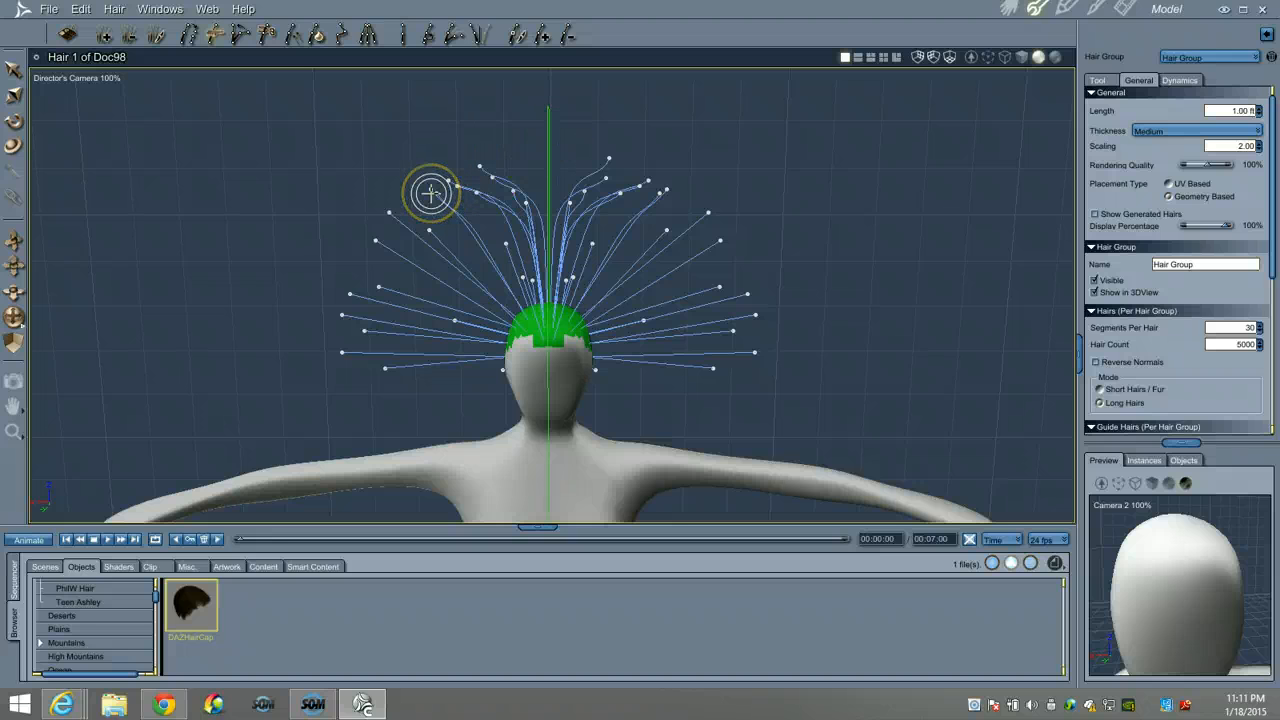
pyautogui.click(1099, 80)
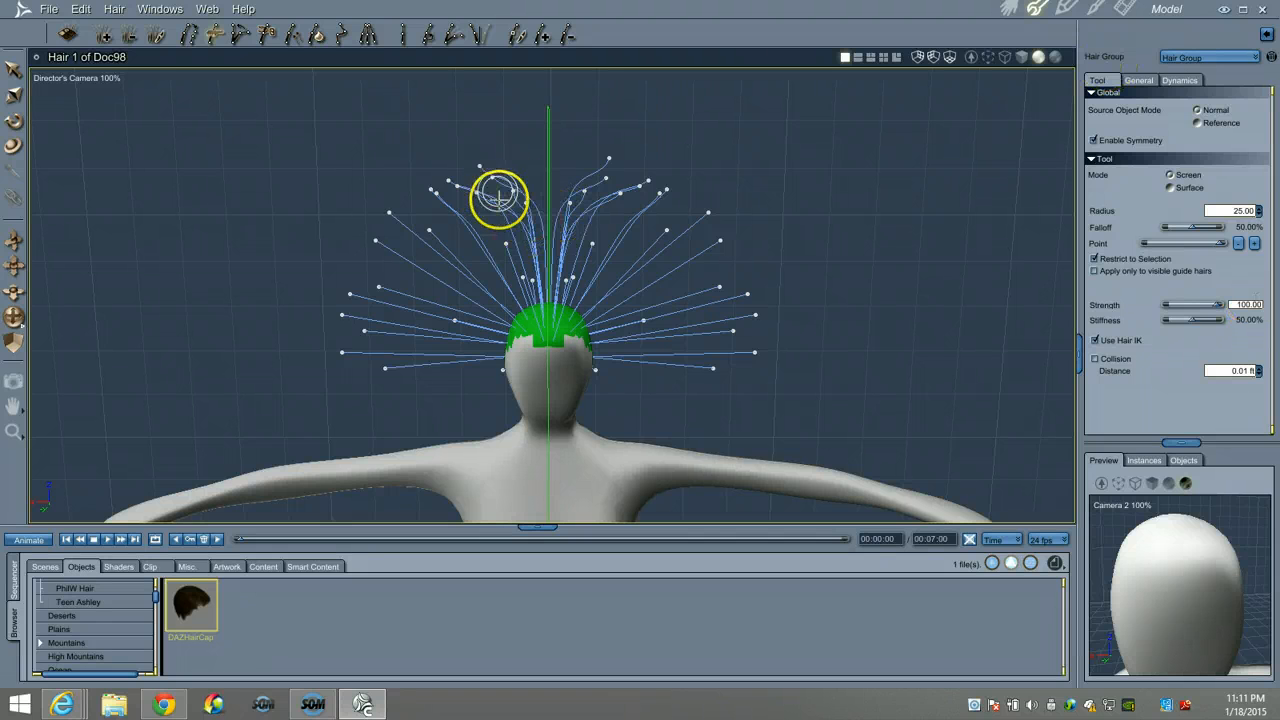
pyautogui.moveTo(520, 193)
pyautogui.mouseDown()
pyautogui.moveTo(417, 186)
pyautogui.moveTo(463, 181)
pyautogui.moveTo(509, 237)
pyautogui.moveTo(506, 206)
pyautogui.moveTo(386, 219)
pyautogui.moveTo(509, 289)
pyautogui.moveTo(520, 277)
pyautogui.moveTo(469, 257)
pyautogui.moveTo(492, 244)
pyautogui.moveTo(460, 294)
pyautogui.moveTo(563, 307)
pyautogui.moveTo(518, 333)
pyautogui.moveTo(494, 297)
pyautogui.moveTo(523, 206)
pyautogui.moveTo(586, 163)
pyautogui.moveTo(754, 263)
pyautogui.moveTo(717, 220)
pyautogui.mouseUp()
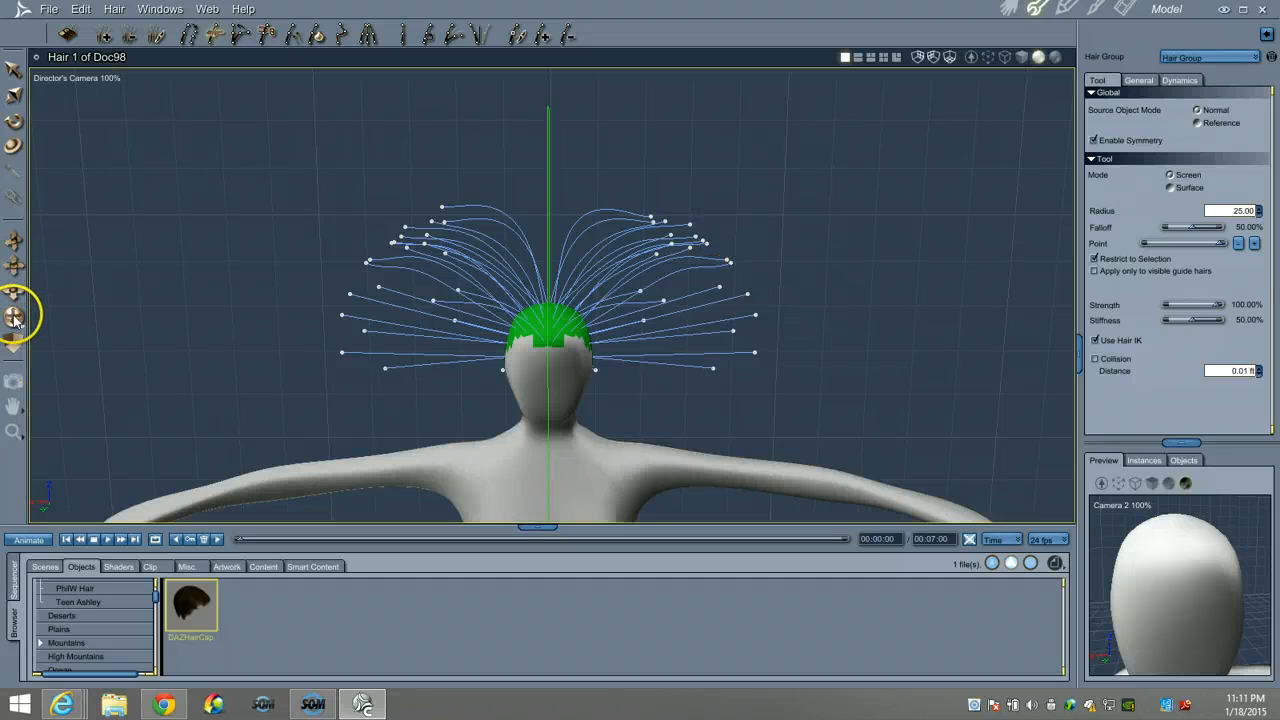
# Step: Inspect the guide hairs from the side and front, and brush the upper hair tips outward and down
pyautogui.moveTo(15, 320); pyautogui.dragTo(16, 320)
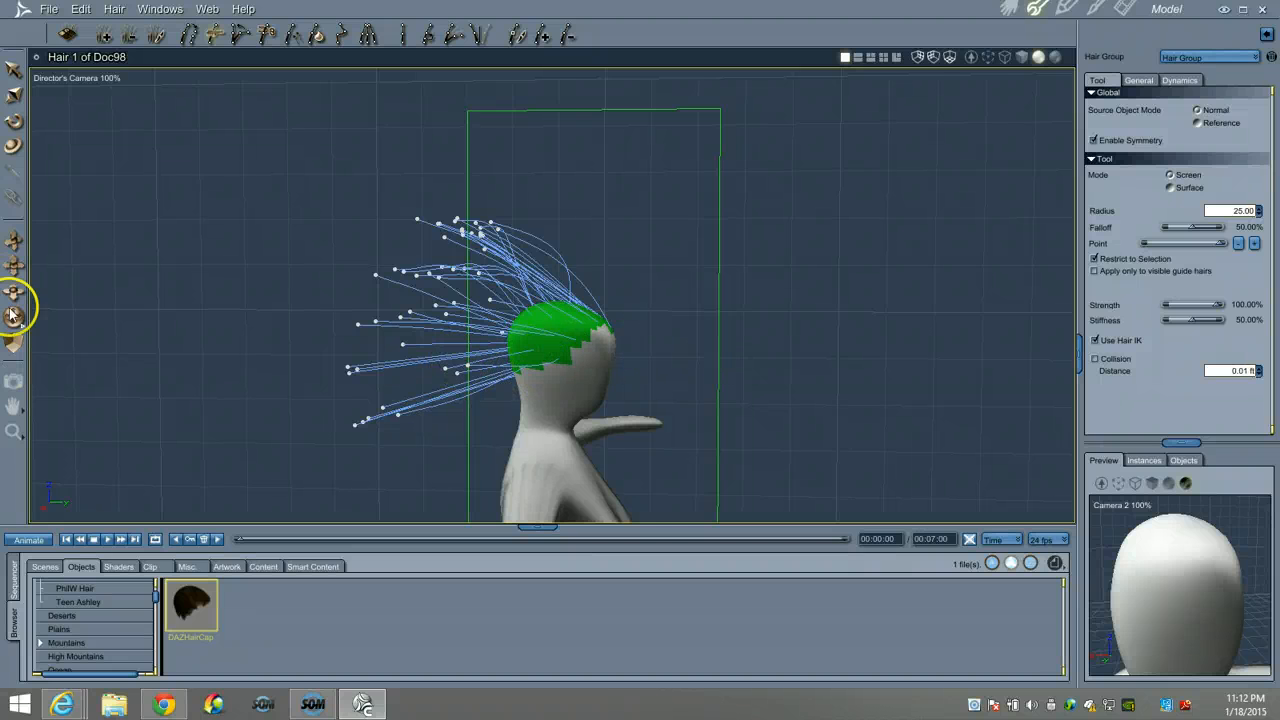
pyautogui.moveTo(12, 315); pyautogui.dragTo(510, 346)
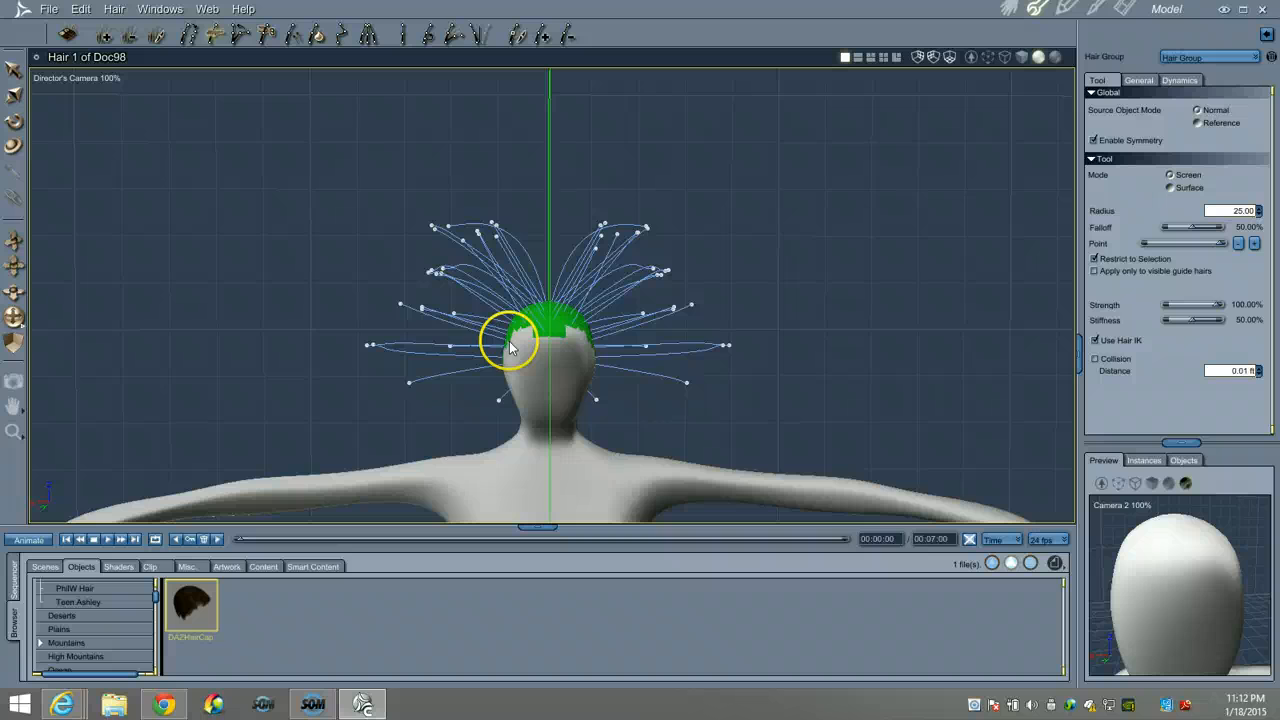
pyautogui.scroll(2, 475, 377)
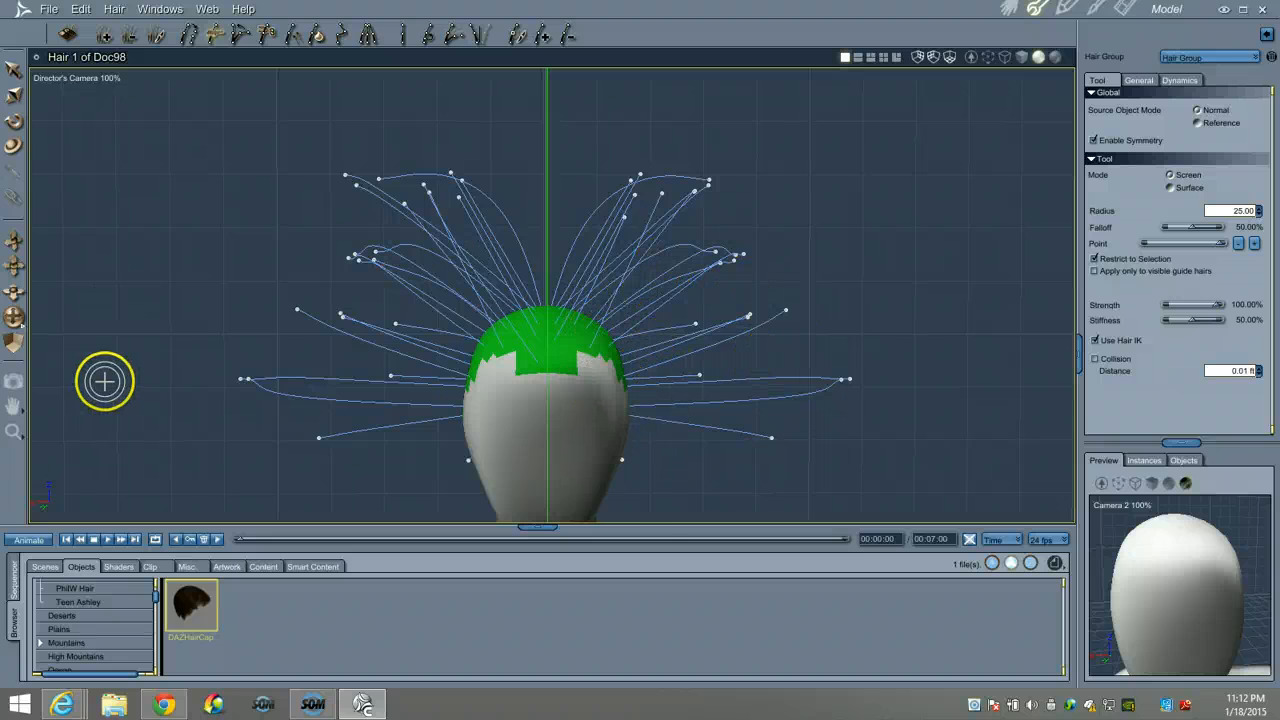
pyautogui.scroll(-3, 104, 380)
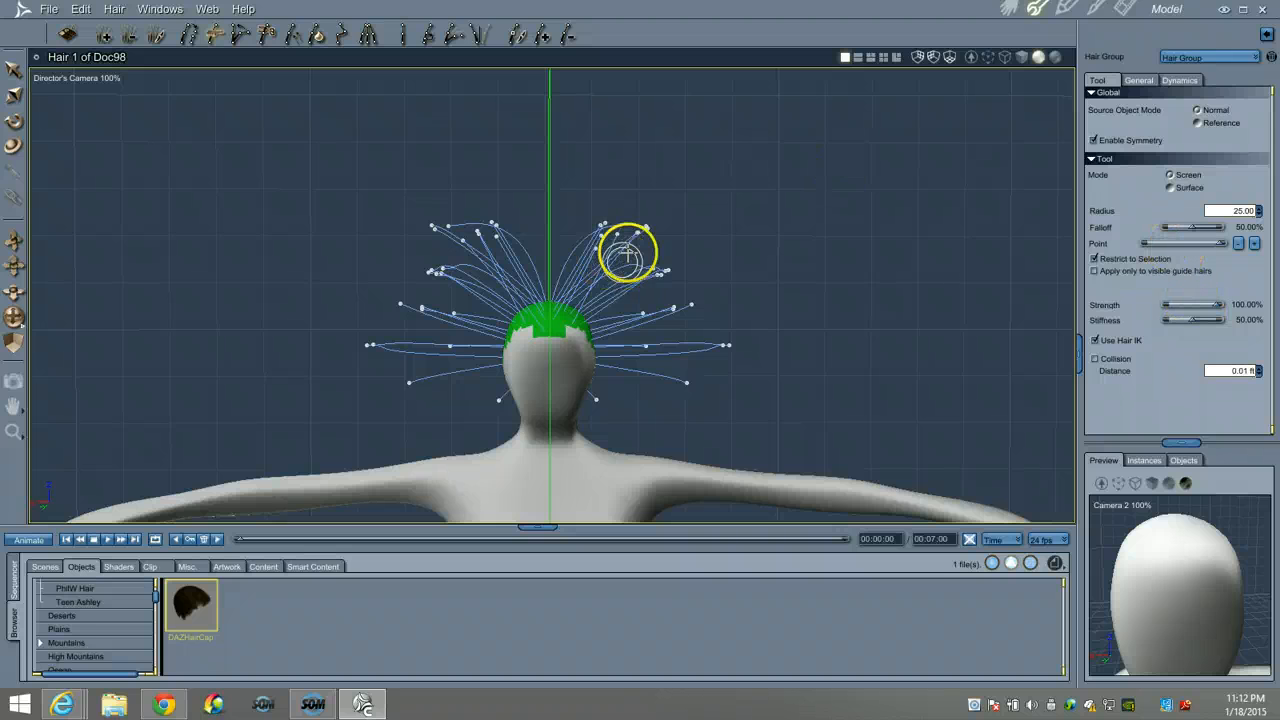
pyautogui.moveTo(636, 234)
pyautogui.mouseDown()
pyautogui.moveTo(703, 251)
pyautogui.moveTo(686, 323)
pyautogui.moveTo(689, 297)
pyautogui.mouseUp()
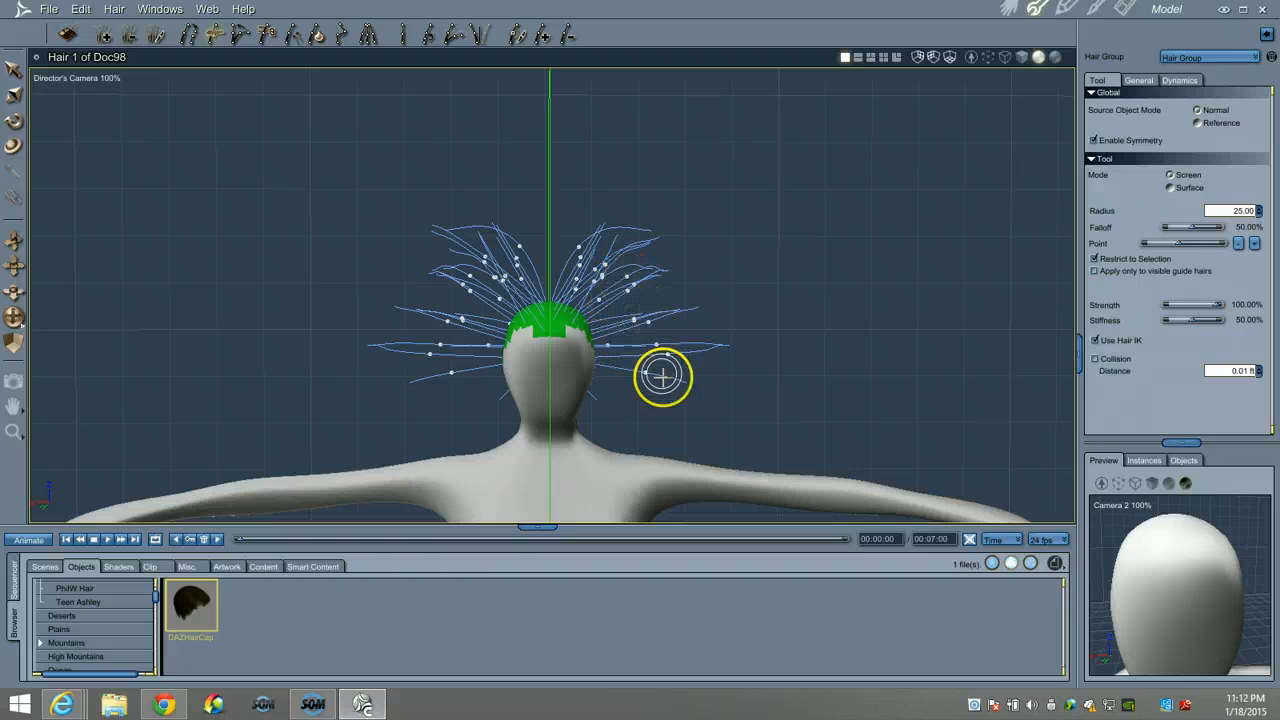
# Step: Move the brush's control point to the hair roots and back to the tips, and brush the guide hairs from side views
pyautogui.moveTo(1181, 248); pyautogui.dragTo(1157, 247)
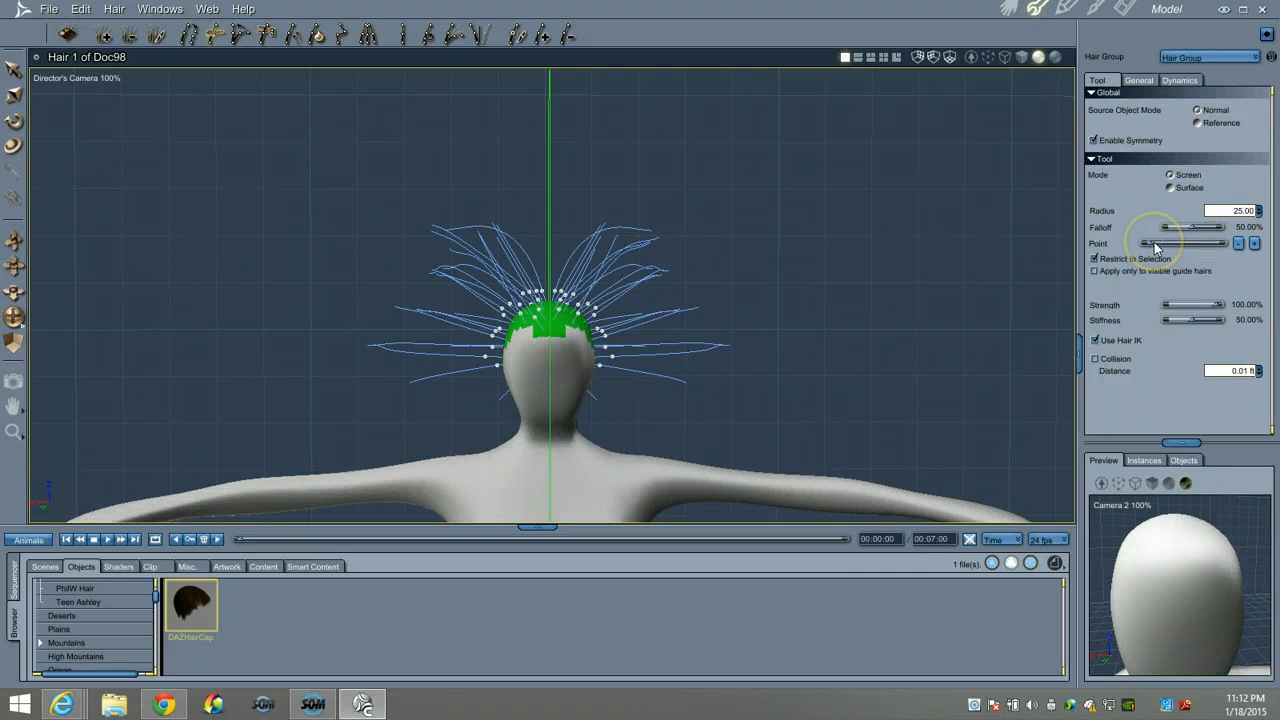
pyautogui.moveTo(1157, 247); pyautogui.dragTo(1176, 260)
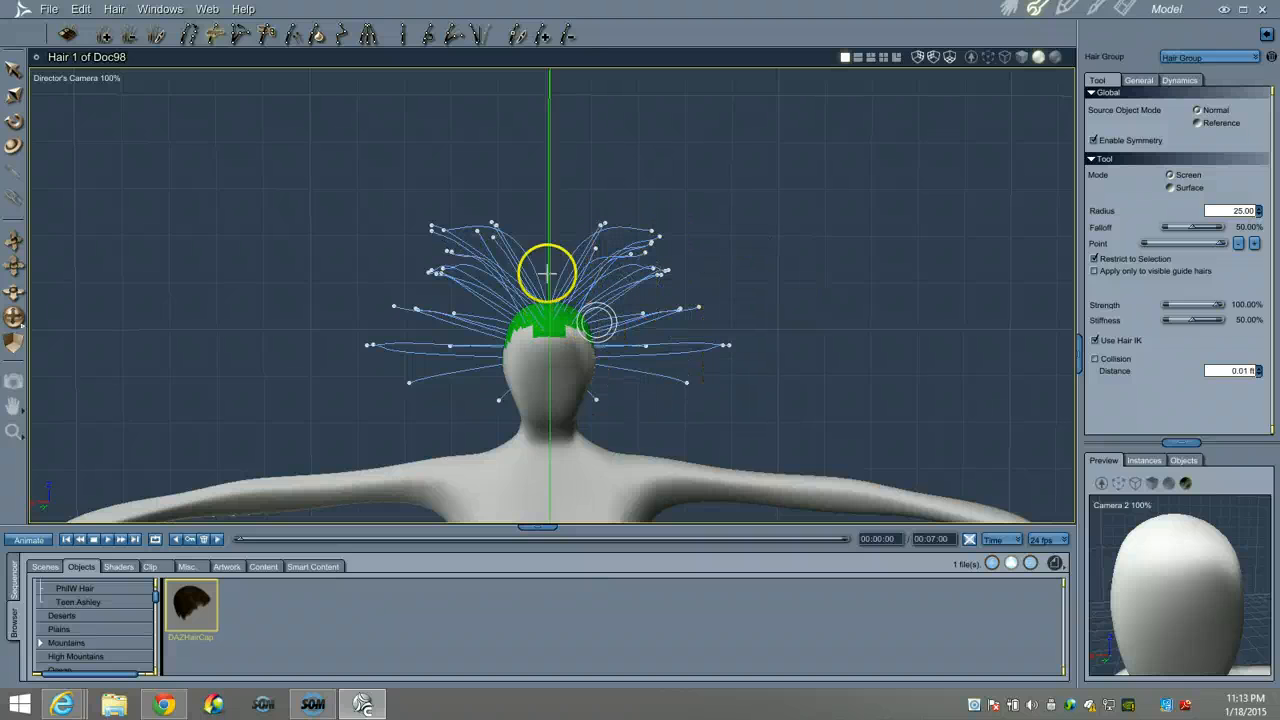
pyautogui.moveTo(15, 318); pyautogui.dragTo(15, 318)
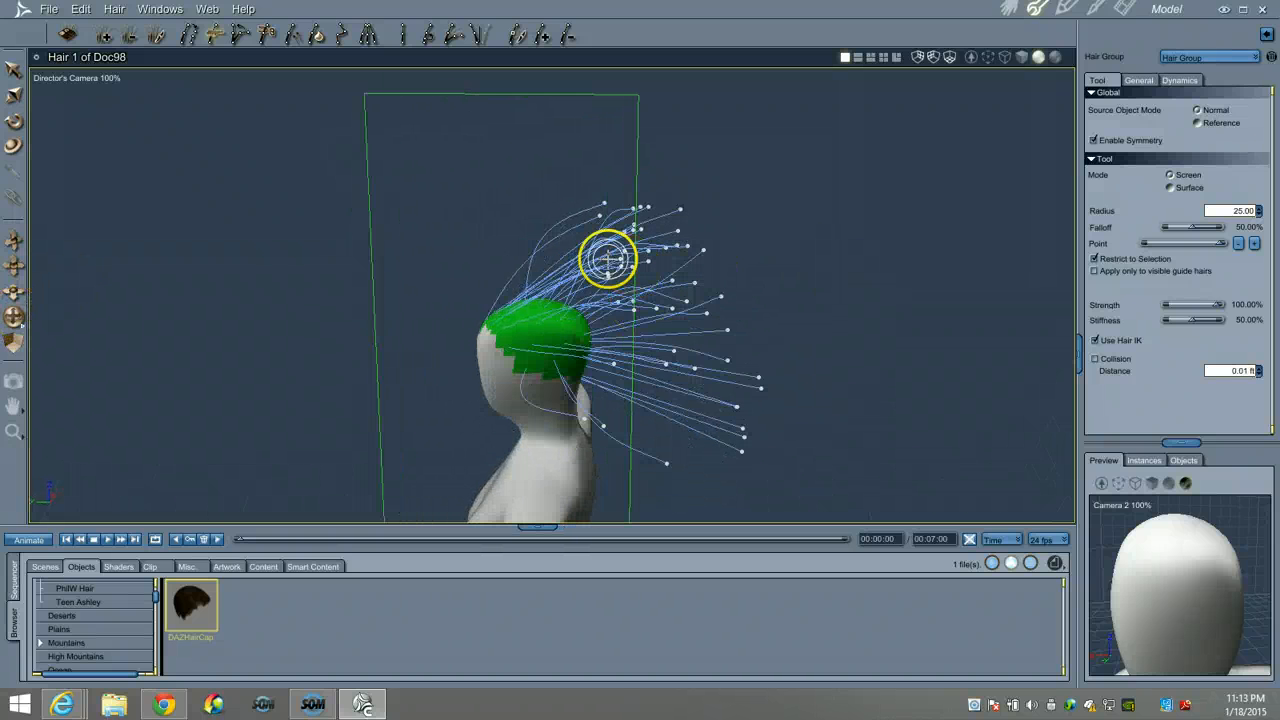
pyautogui.moveTo(601, 289); pyautogui.dragTo(633, 335)
pyautogui.moveTo(15, 318); pyautogui.dragTo(17, 319)
pyautogui.moveTo(485, 230); pyautogui.dragTo(394, 269)
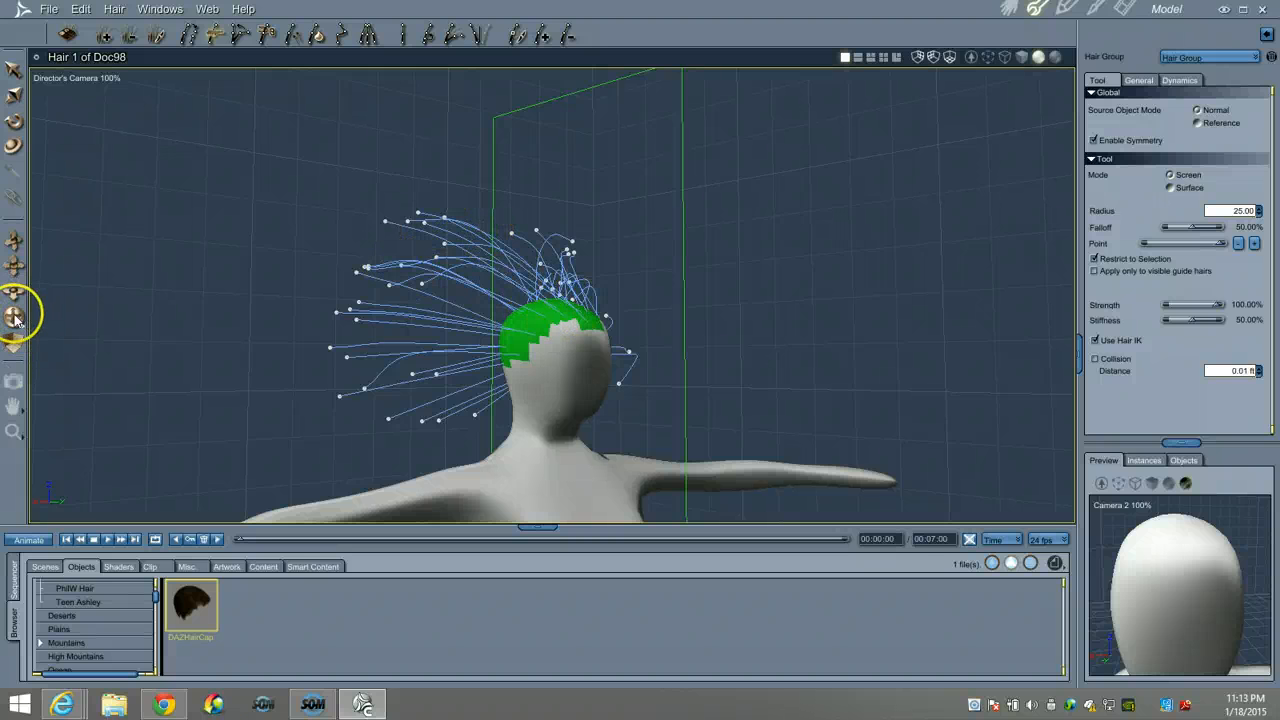
# Step: Push all guide hairs away from the scalp by a distance of 0.05 ft, without restricting the tool to the selection
pyautogui.moveTo(15, 318); pyautogui.dragTo(15, 318)
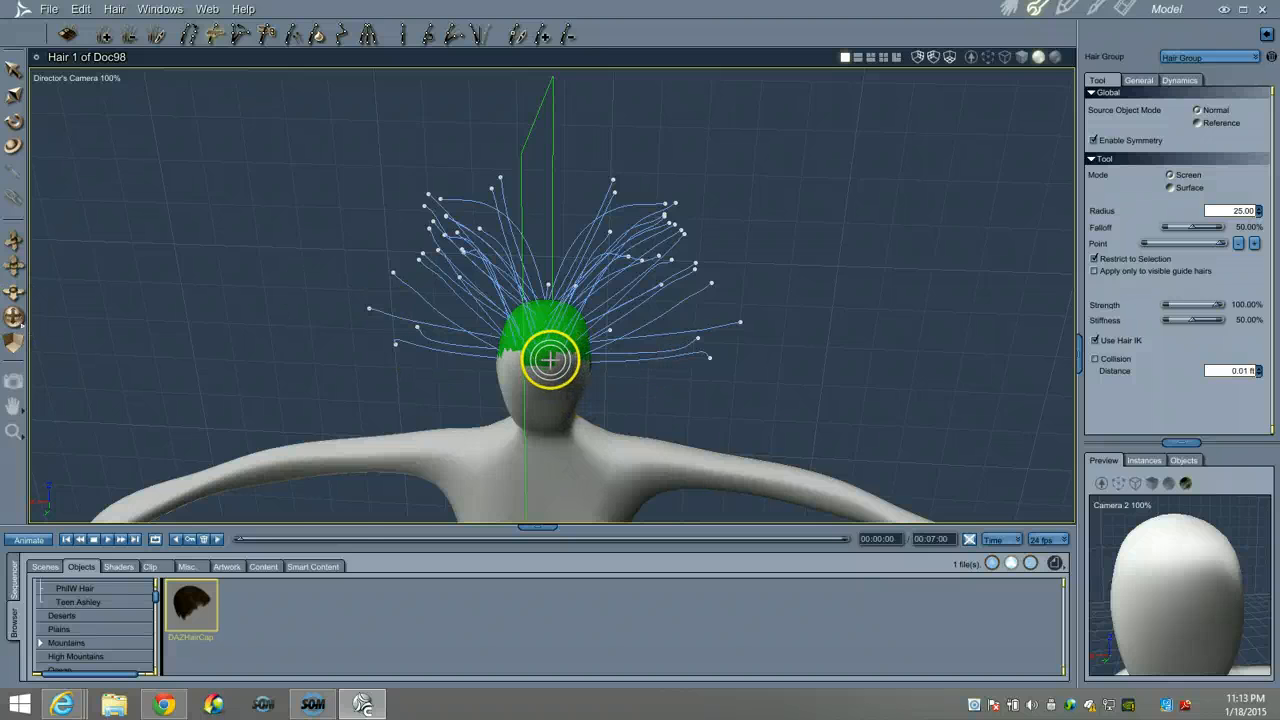
pyautogui.scroll(3, 550, 360)
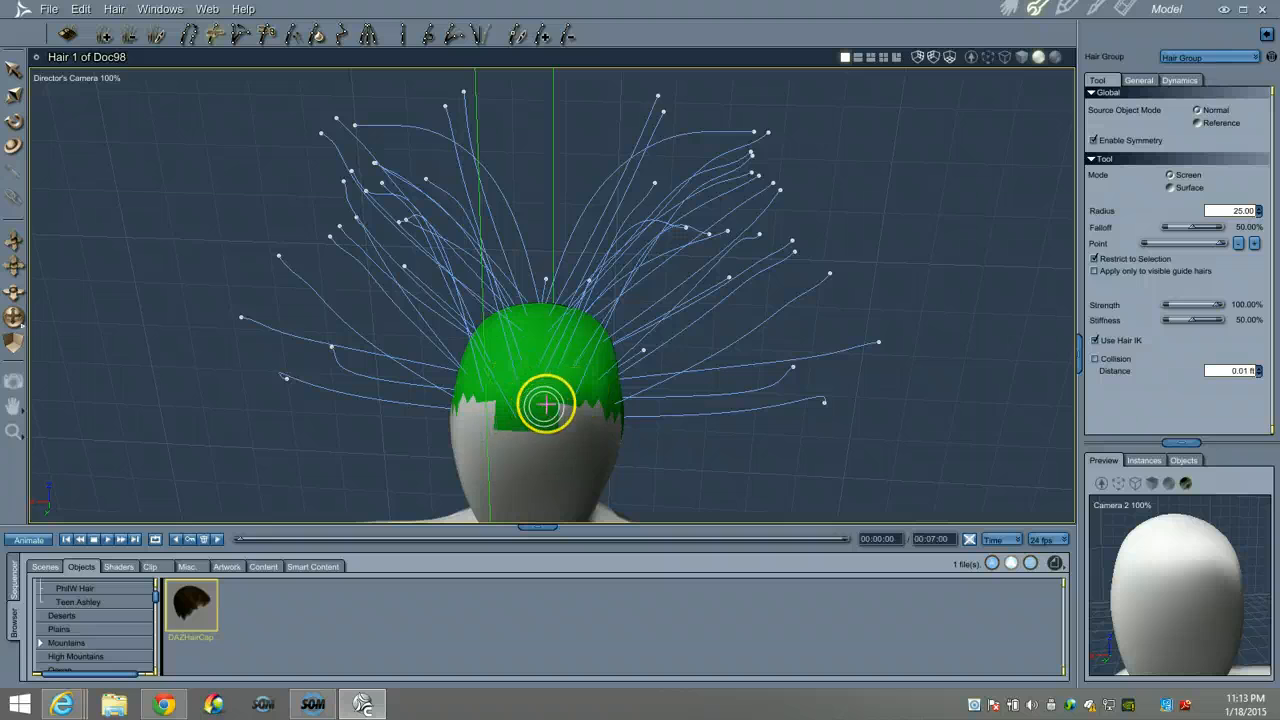
pyautogui.scroll(-3, 440, 352)
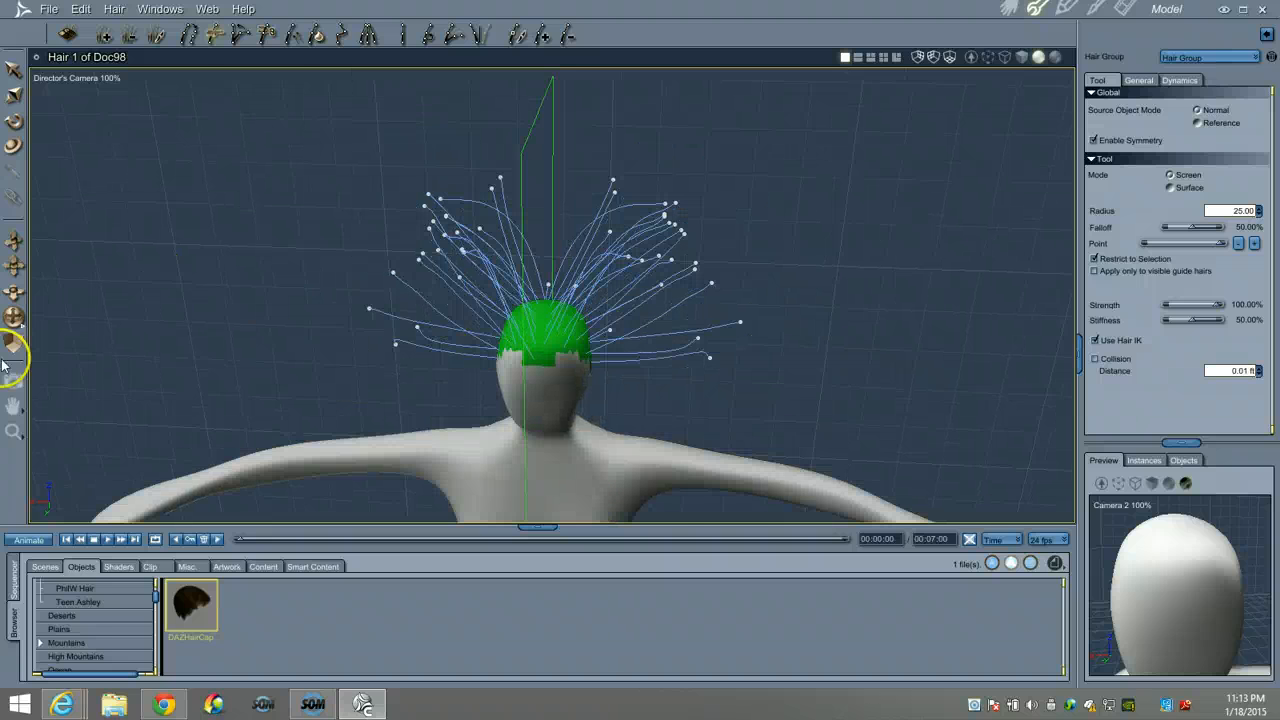
pyautogui.moveTo(15, 318); pyautogui.dragTo(15, 316)
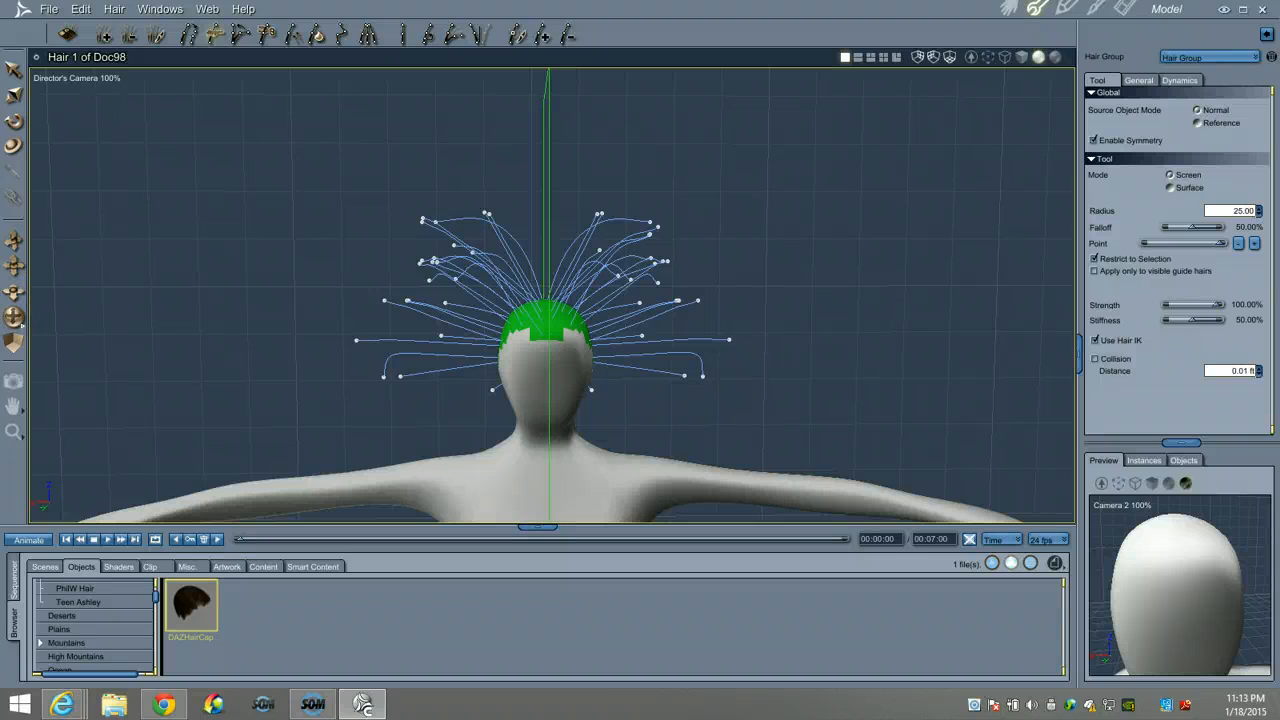
pyautogui.click(292, 37)
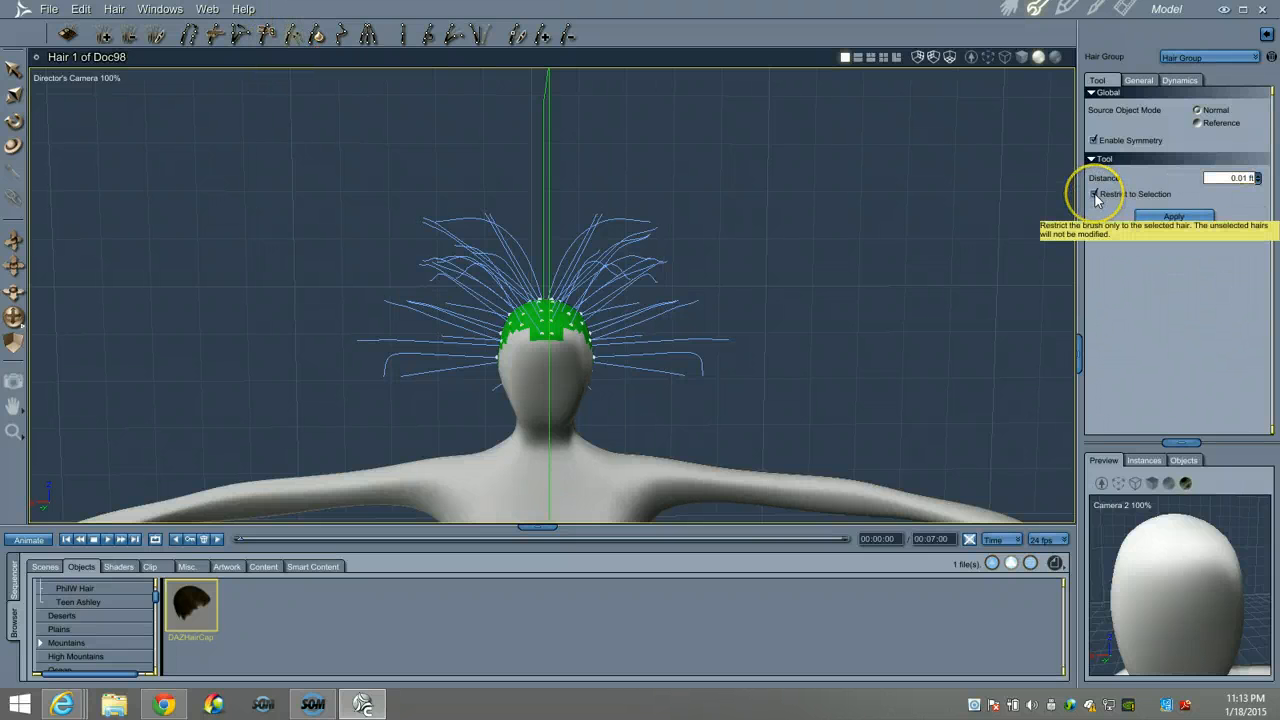
pyautogui.click(1095, 194)
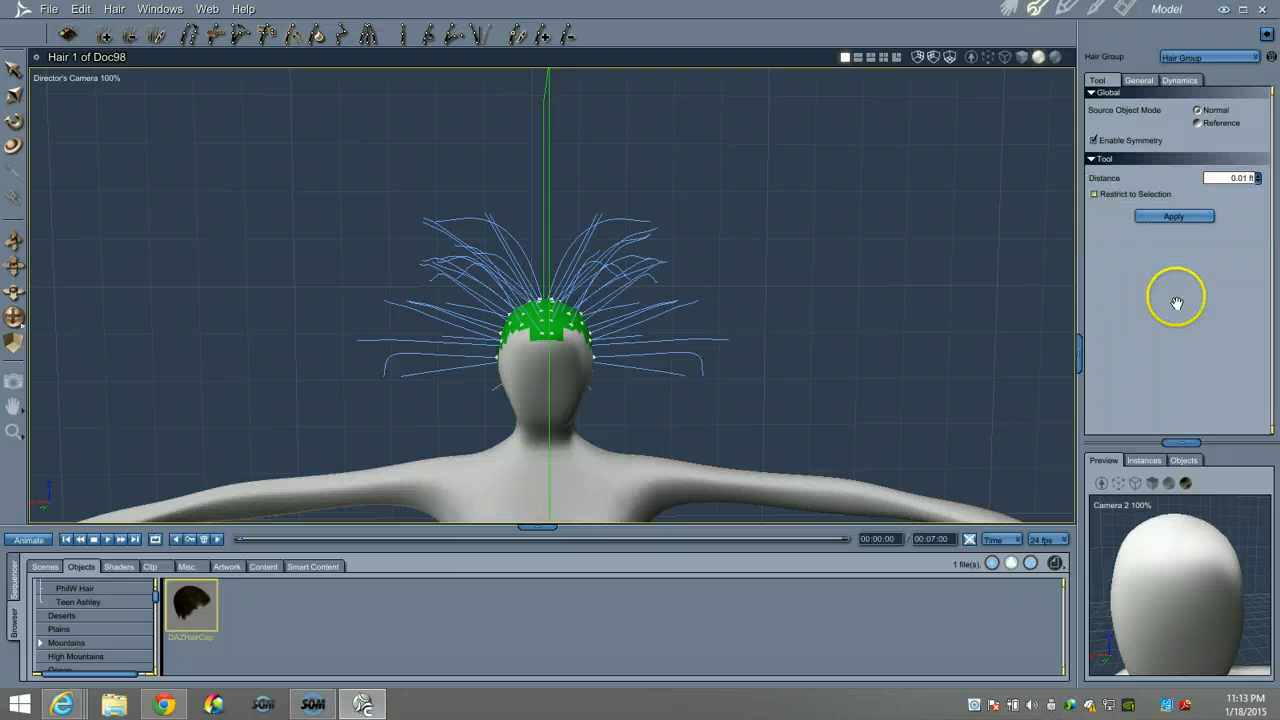
pyautogui.click(1232, 178)
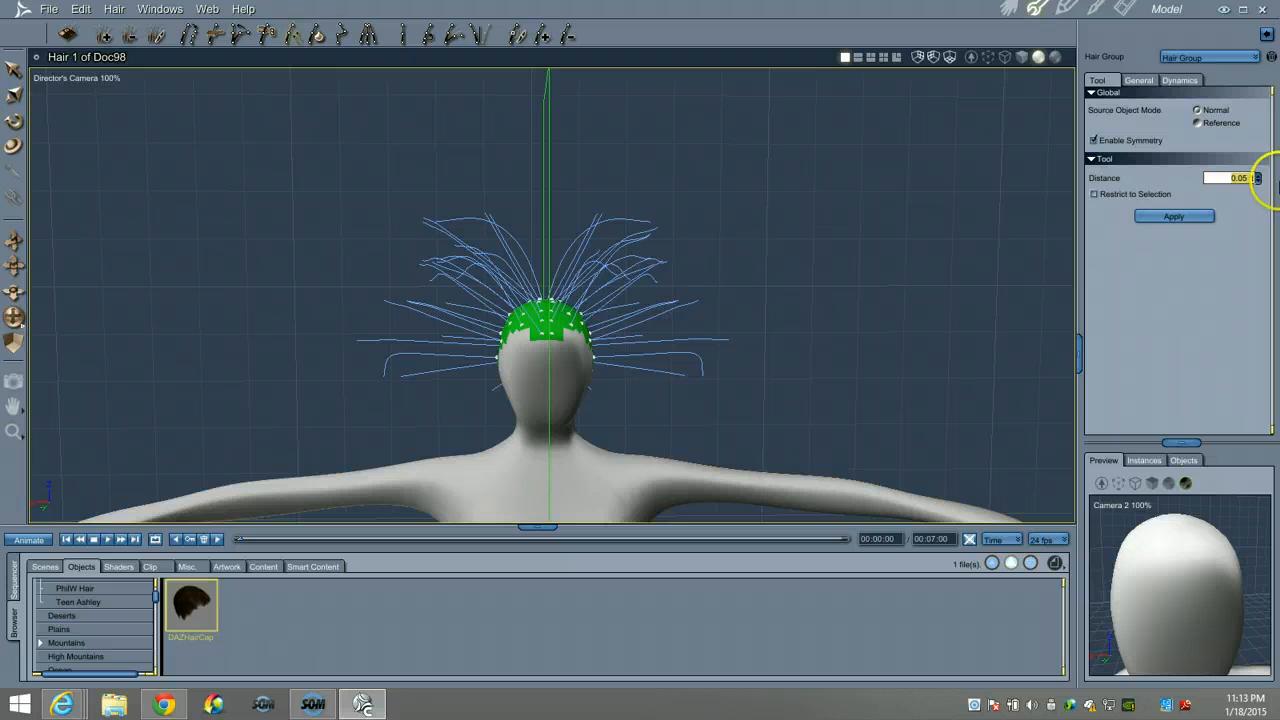
pyautogui.click(1176, 217)
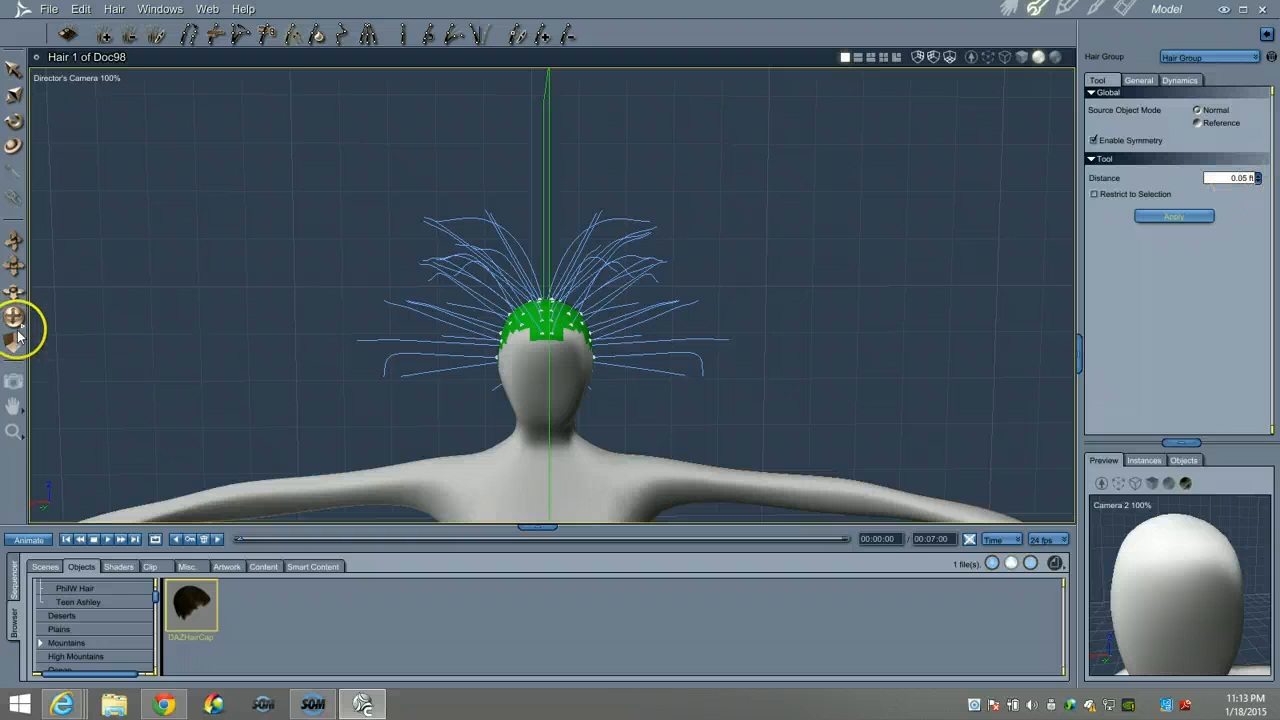
pyautogui.moveTo(17, 335); pyautogui.dragTo(643, 343)
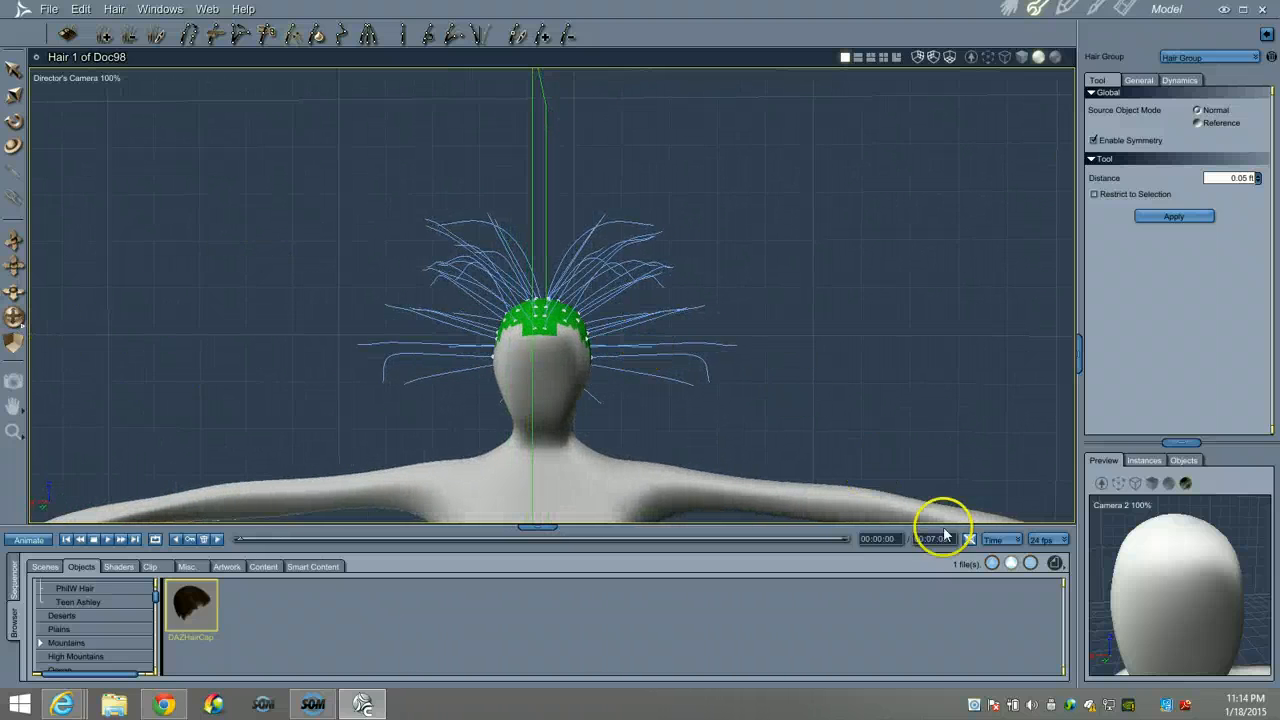
pyautogui.moveTo(20, 315); pyautogui.dragTo(14, 317)
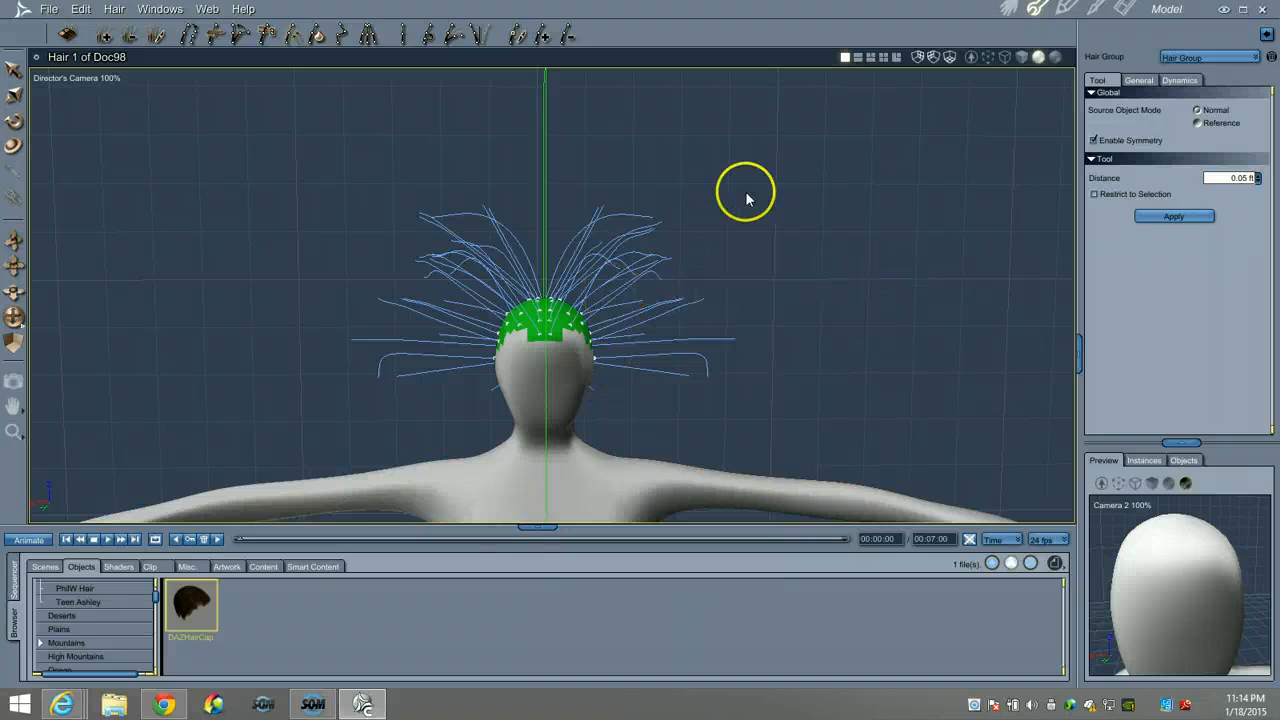
# Step: Set the Hair stiffness and the Shape stiffness to 0% in the hair group's dynamics properties
pyautogui.click(1180, 80)
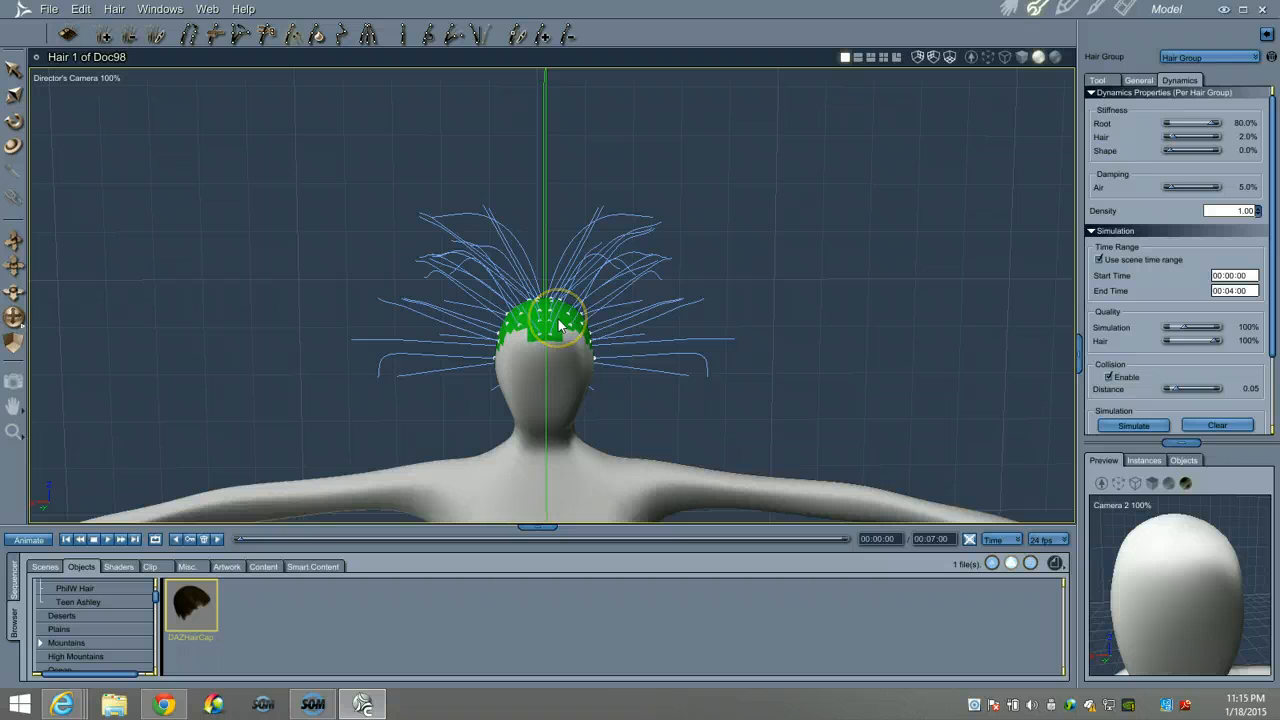
pyautogui.click(1175, 141)
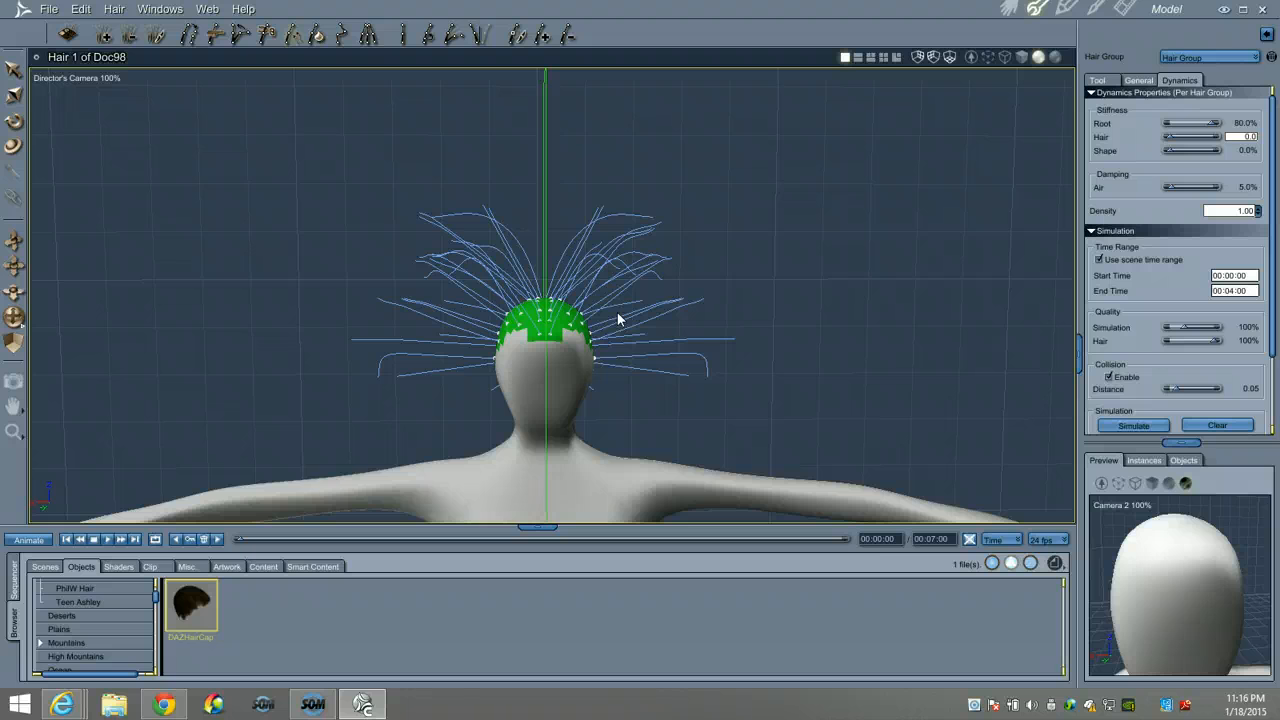
pyautogui.click(785, 172)
pyautogui.click(1250, 150)
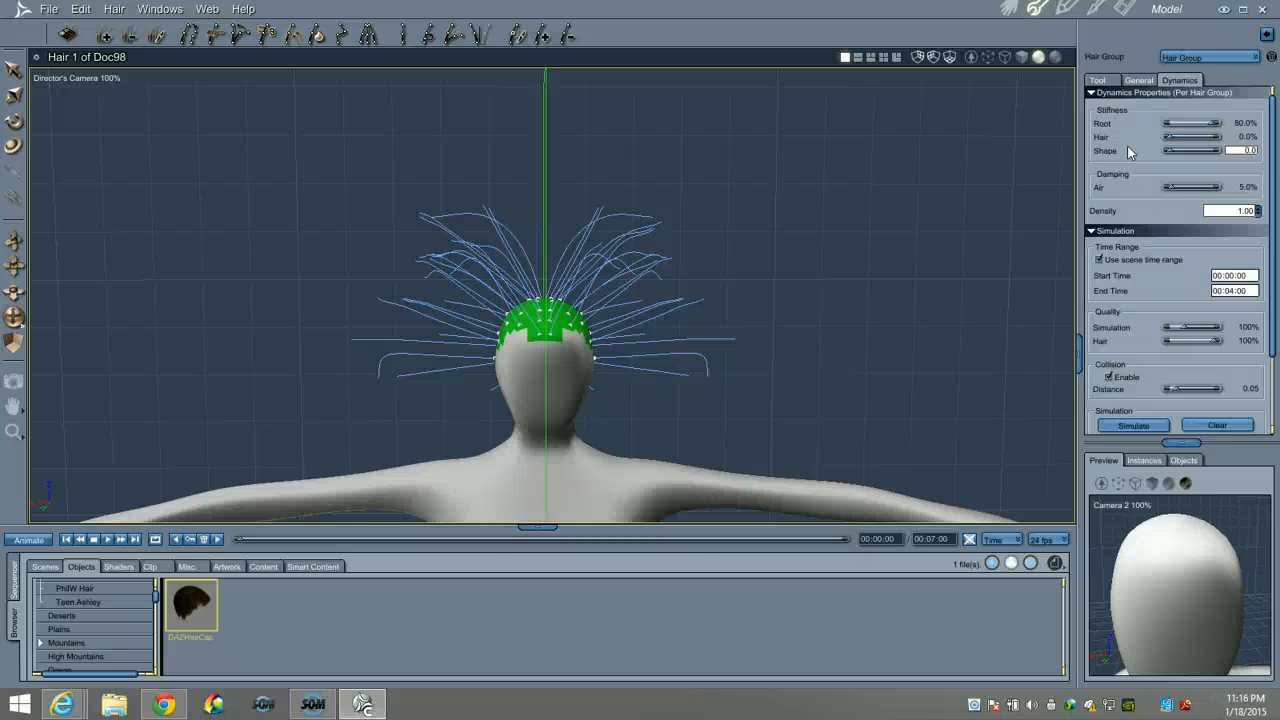
pyautogui.click(1236, 150)
pyautogui.click(1241, 150)
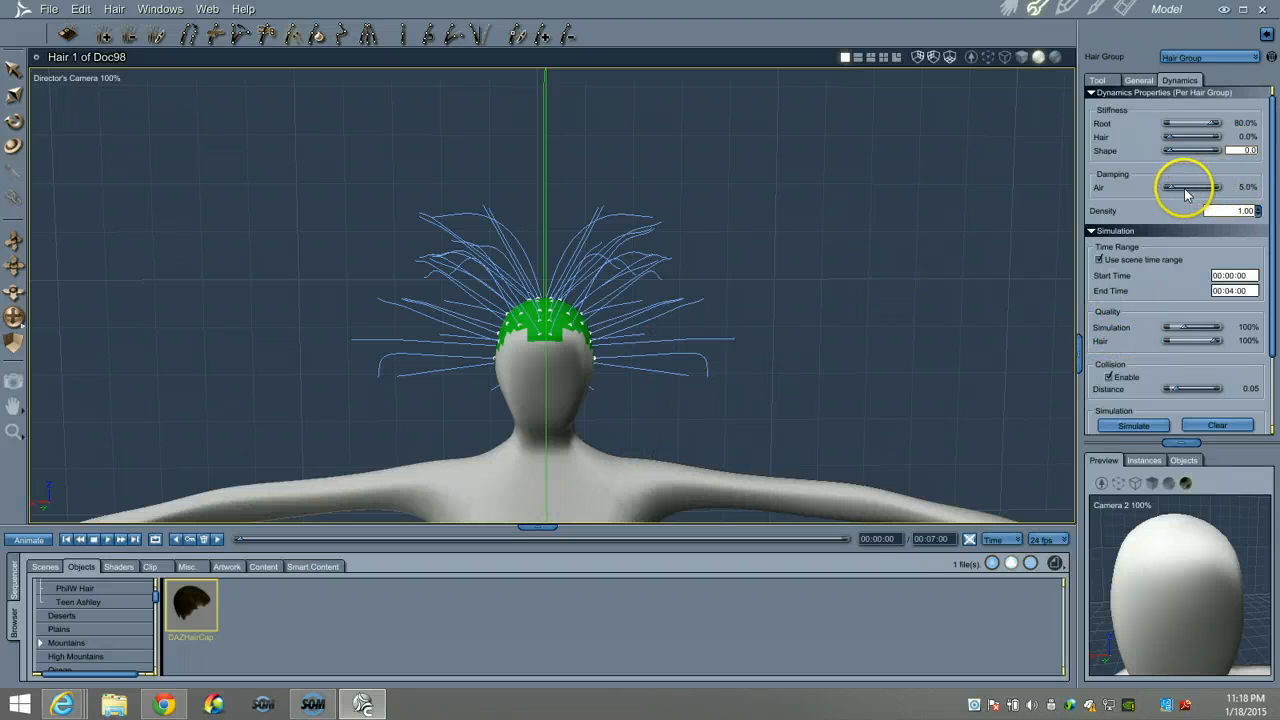
# Step: Set the hair group's Air damping to 80%
pyautogui.click(1246, 188)
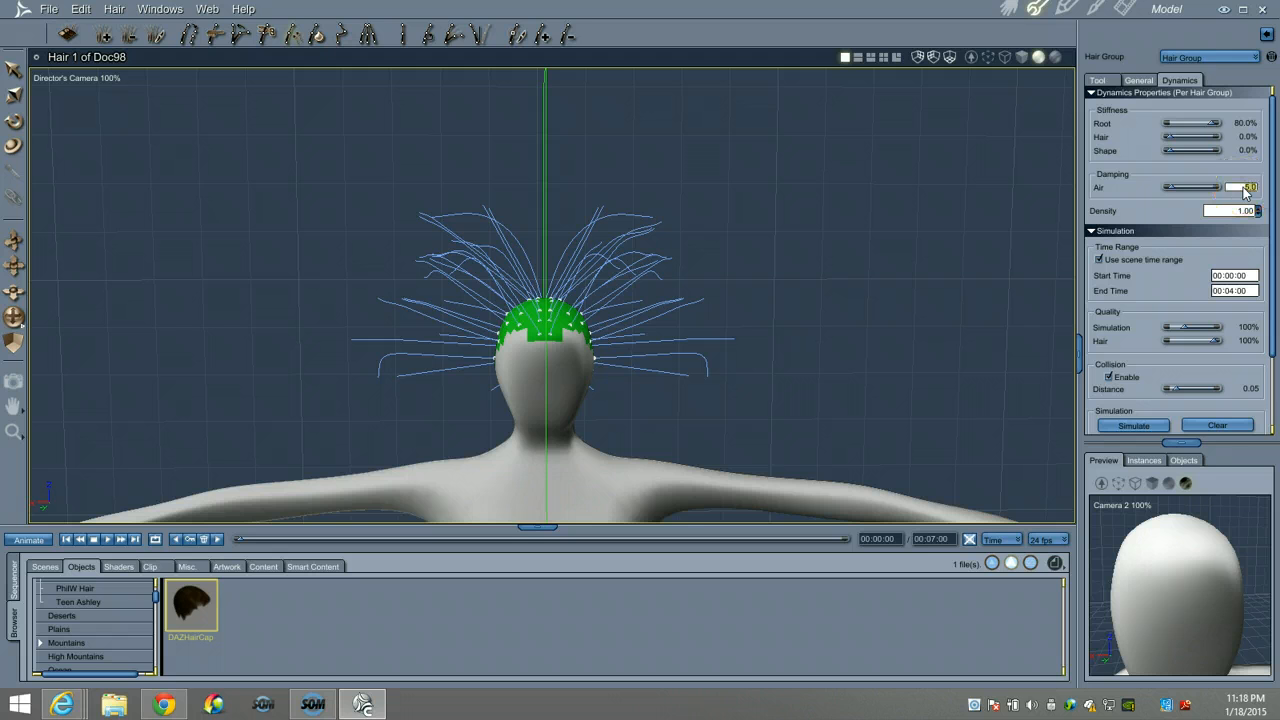
pyautogui.write('80')
pyautogui.click(1157, 257)
pyautogui.click(1248, 187)
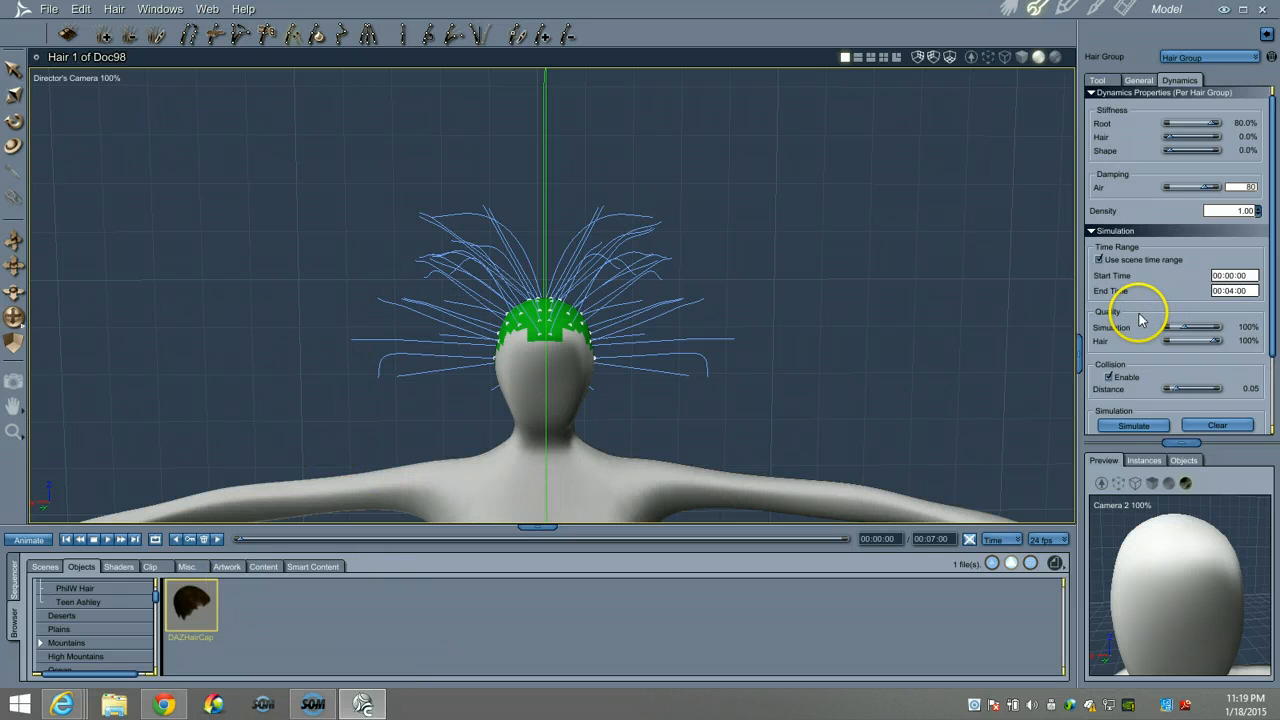
# Step: Set the Simulation quality to 200% in the hair group's simulation settings
pyautogui.scroll(-2, 1138, 312)
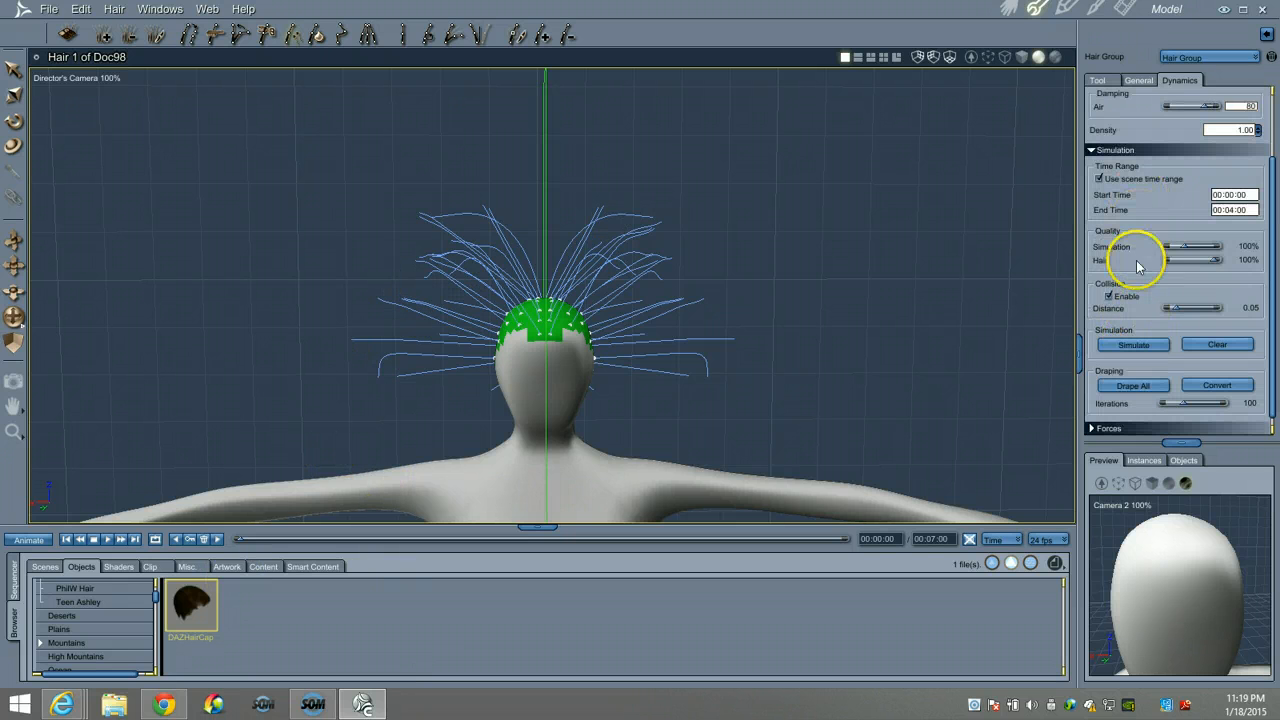
pyautogui.click(1238, 247)
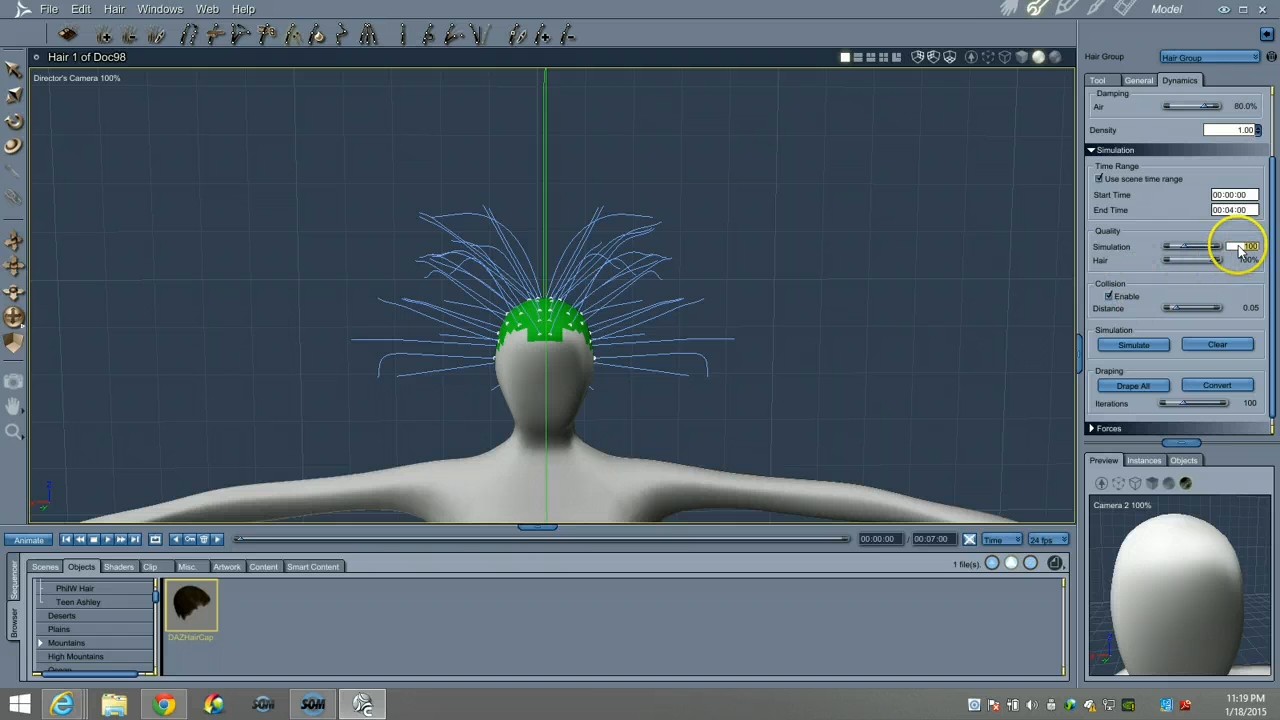
pyautogui.write('200')
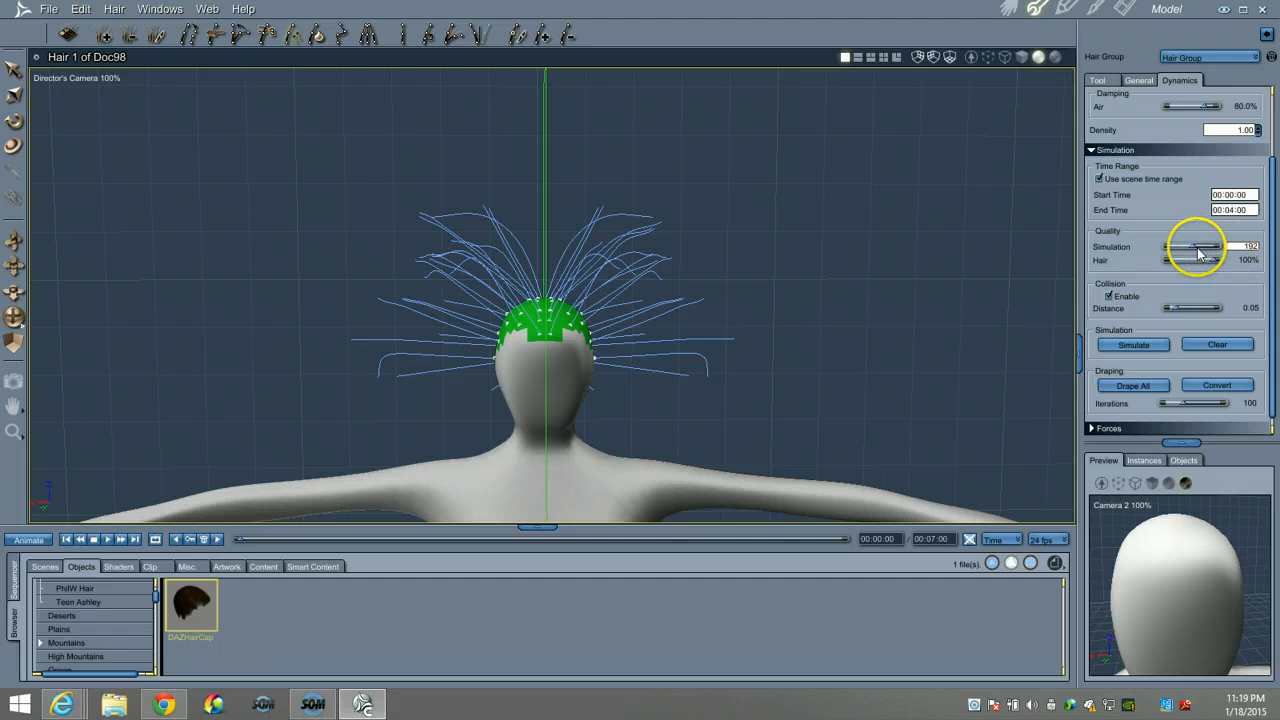
pyautogui.write('1000')
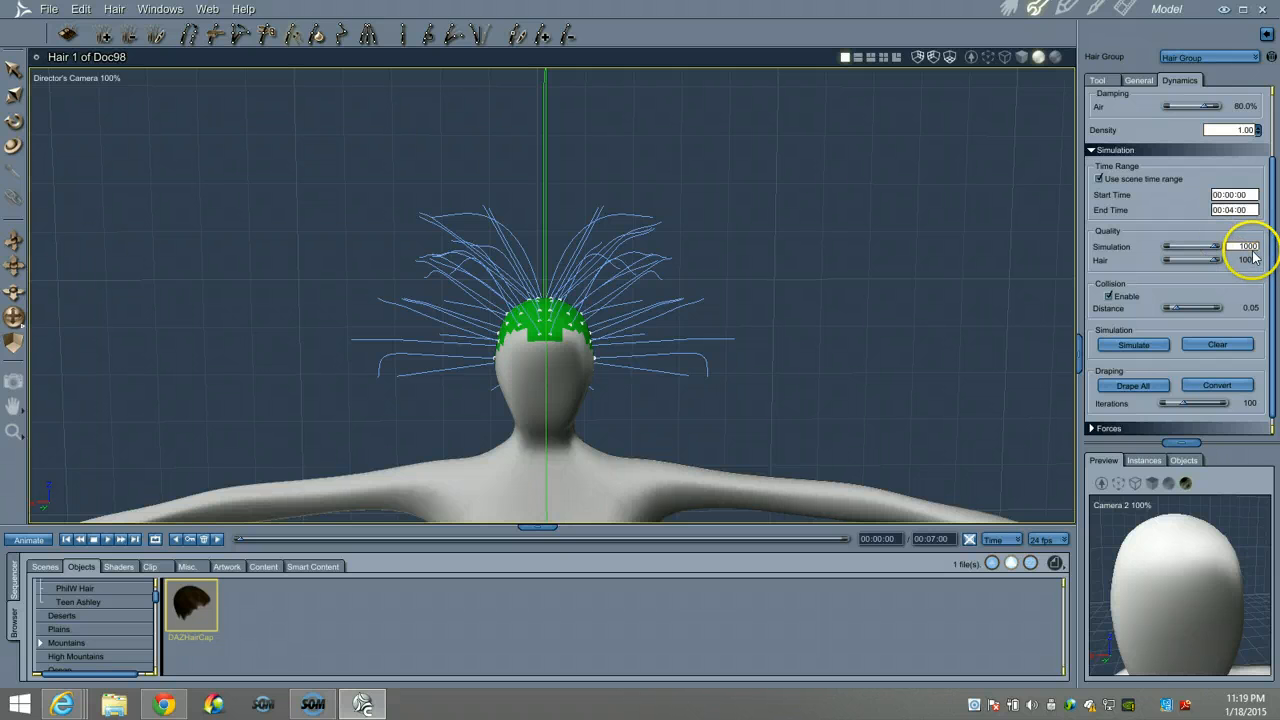
pyautogui.doubleClick(1240, 246)
pyautogui.write('20')
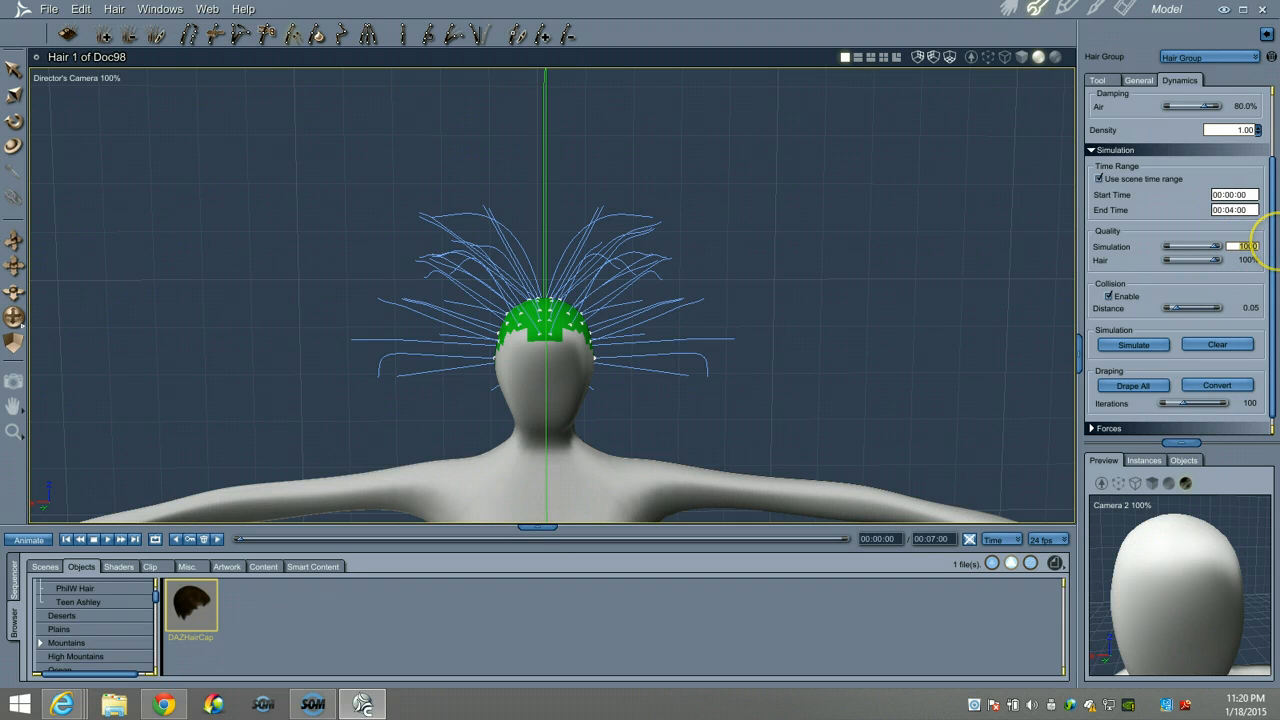
pyautogui.press('Return')
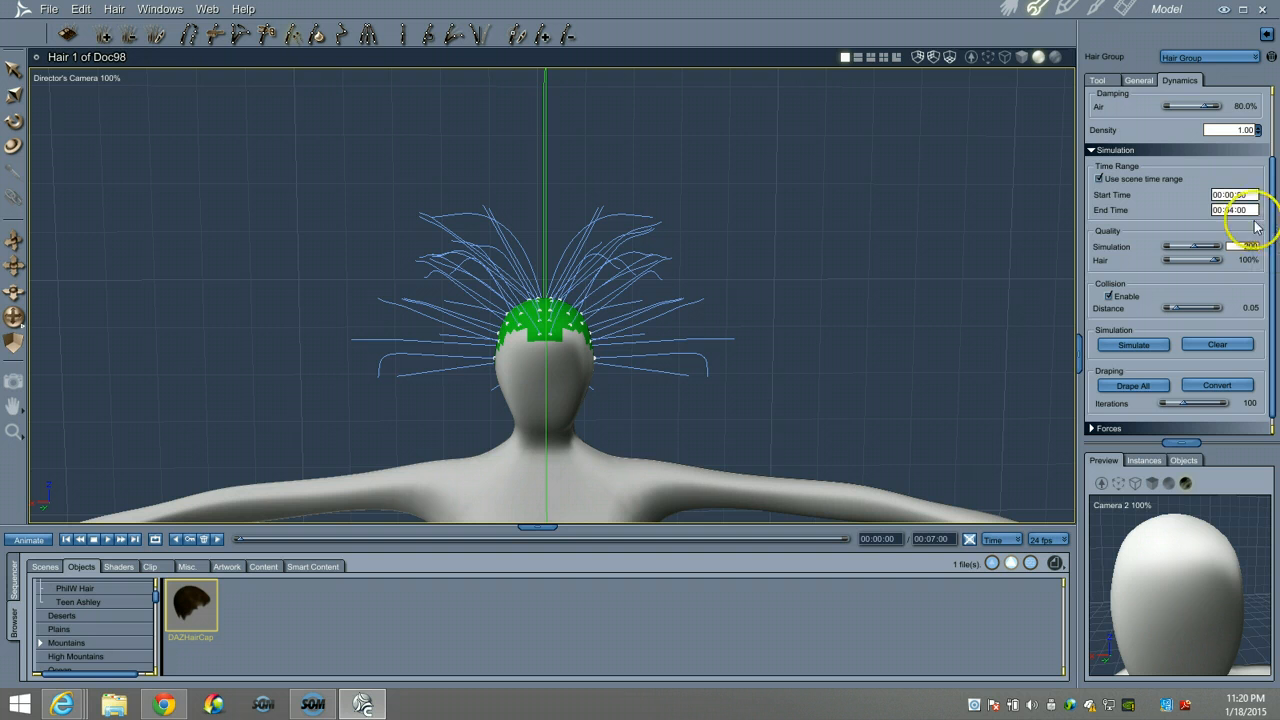
# Step: Drape all of the hair group's guide hairs over the figure's head and shoulders
pyautogui.click(1109, 297)
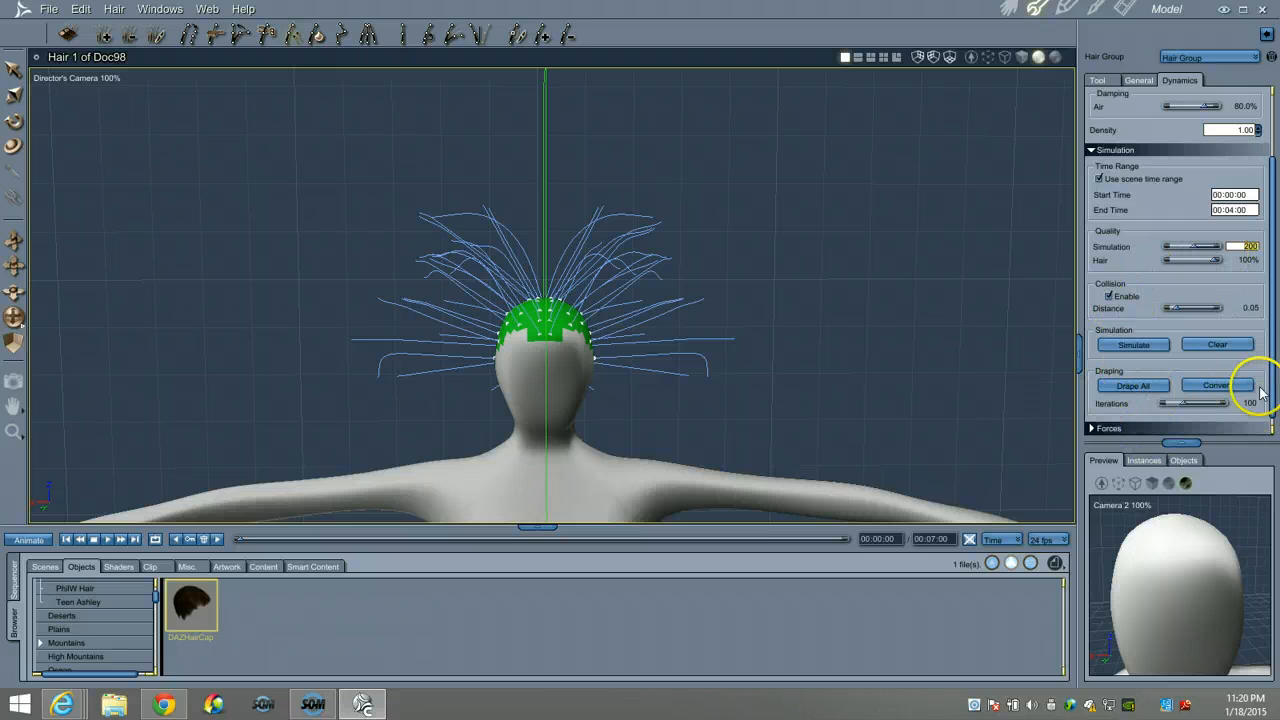
pyautogui.click(1124, 350)
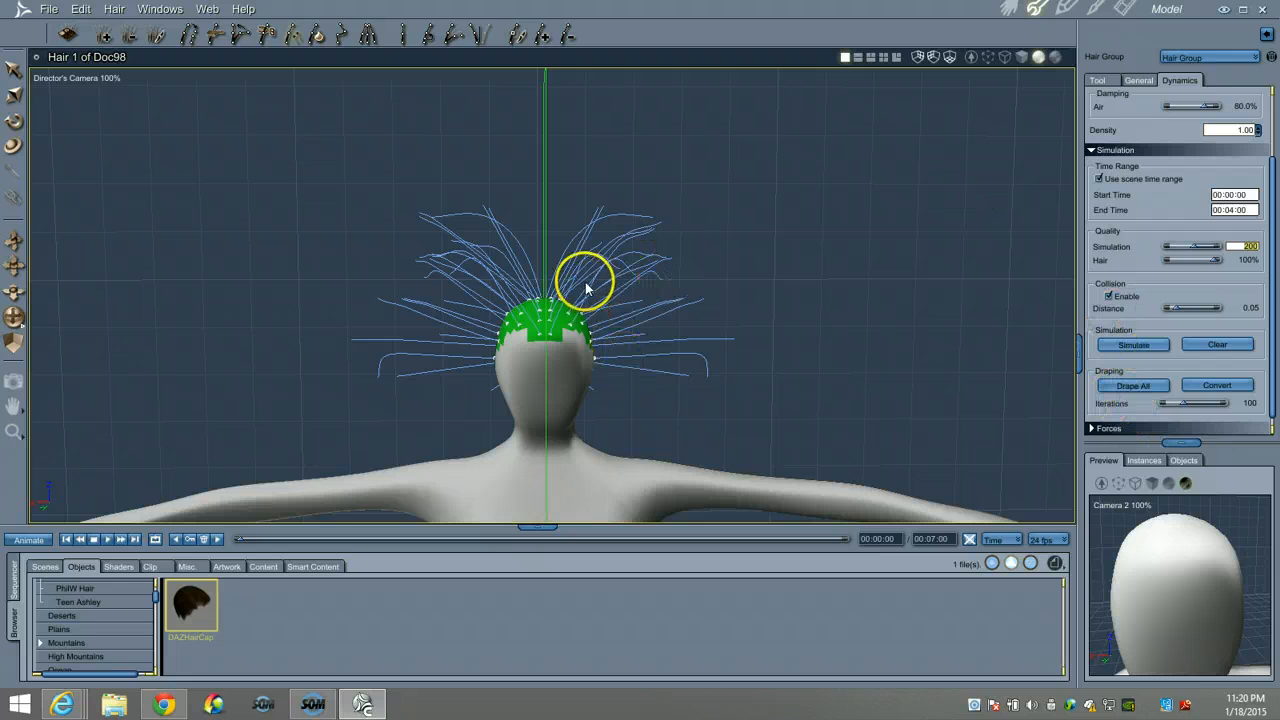
pyautogui.click(1128, 386)
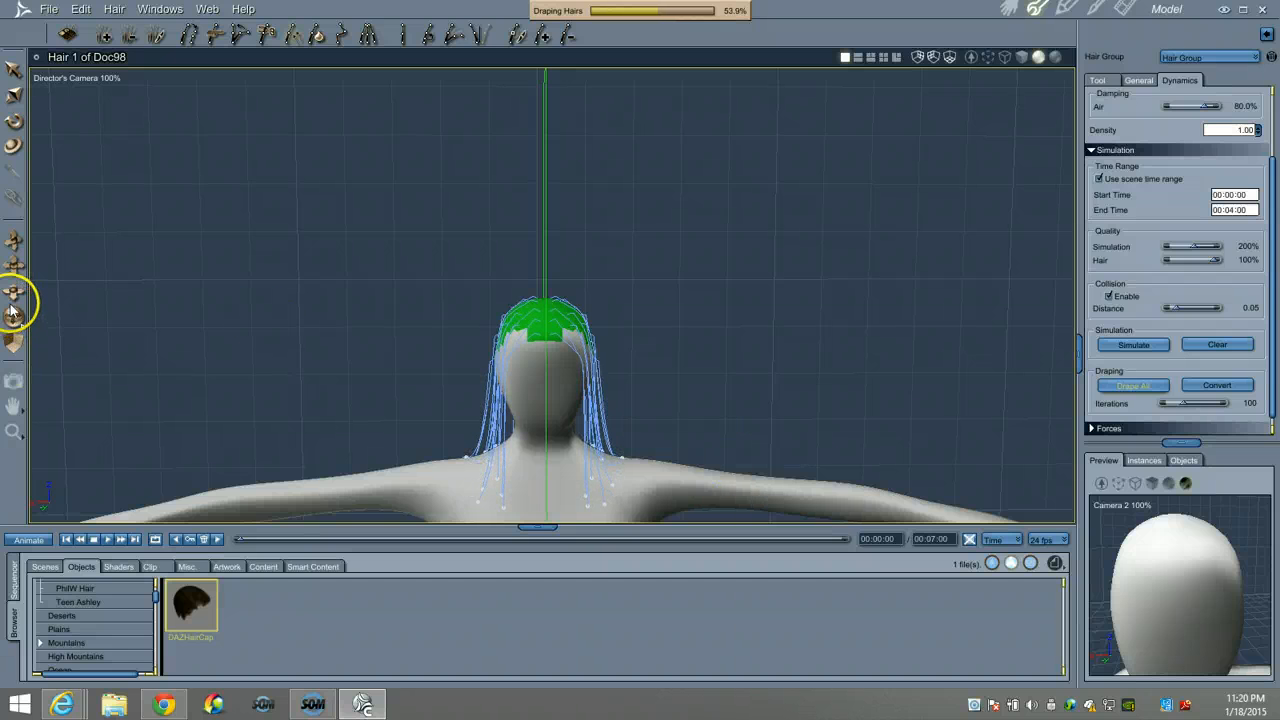
pyautogui.moveTo(13, 325)
pyautogui.mouseDown()
pyautogui.moveTo(15, 310)
pyautogui.moveTo(12, 325)
pyautogui.mouseUp()
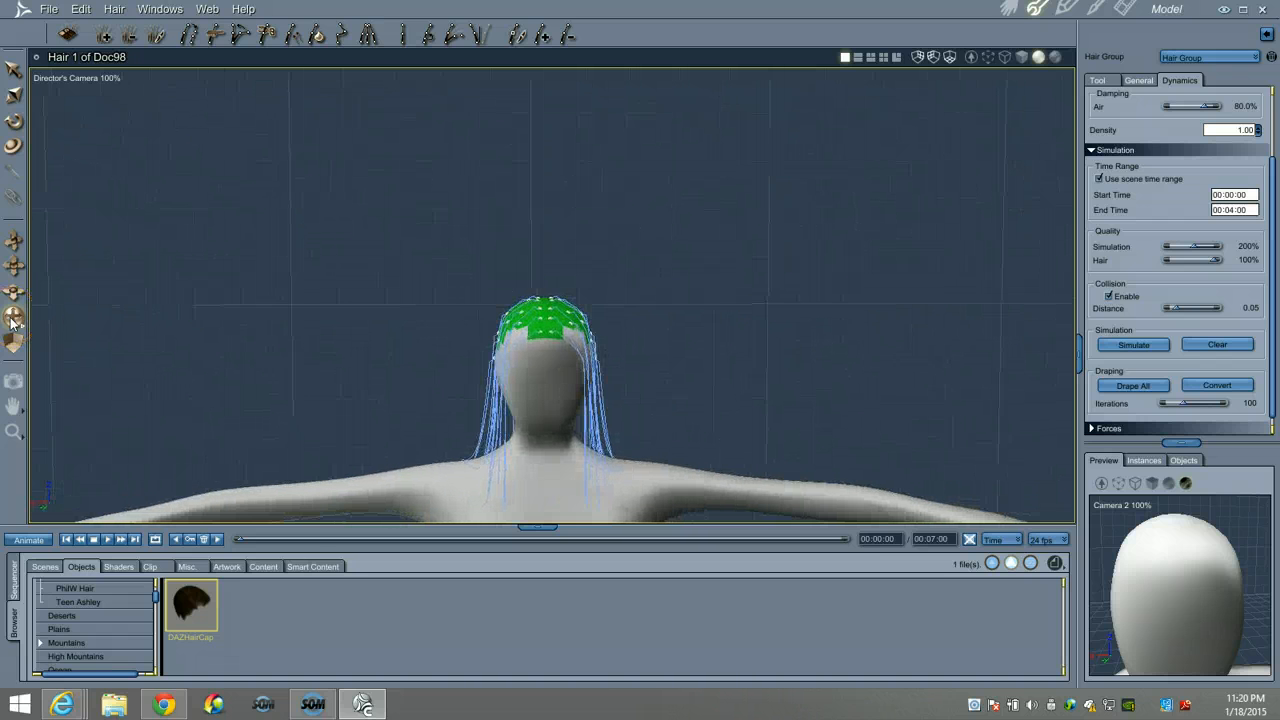
pyautogui.moveTo(10, 255); pyautogui.dragTo(13, 245)
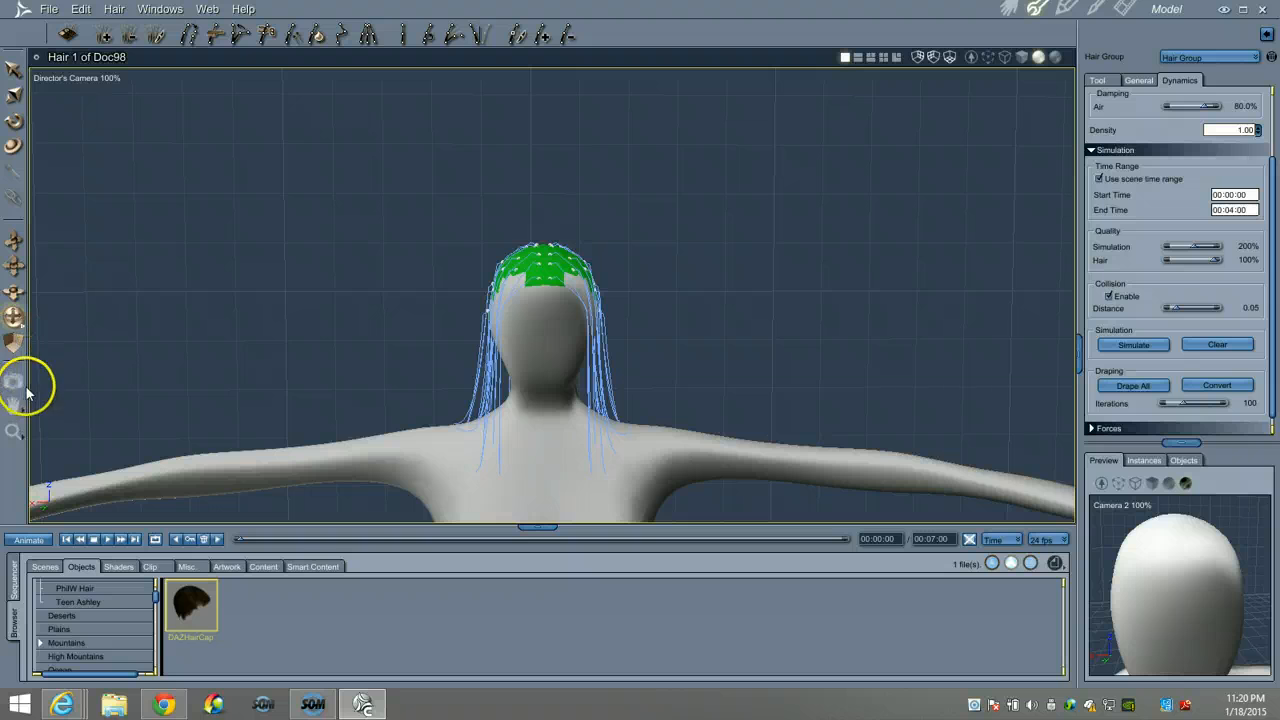